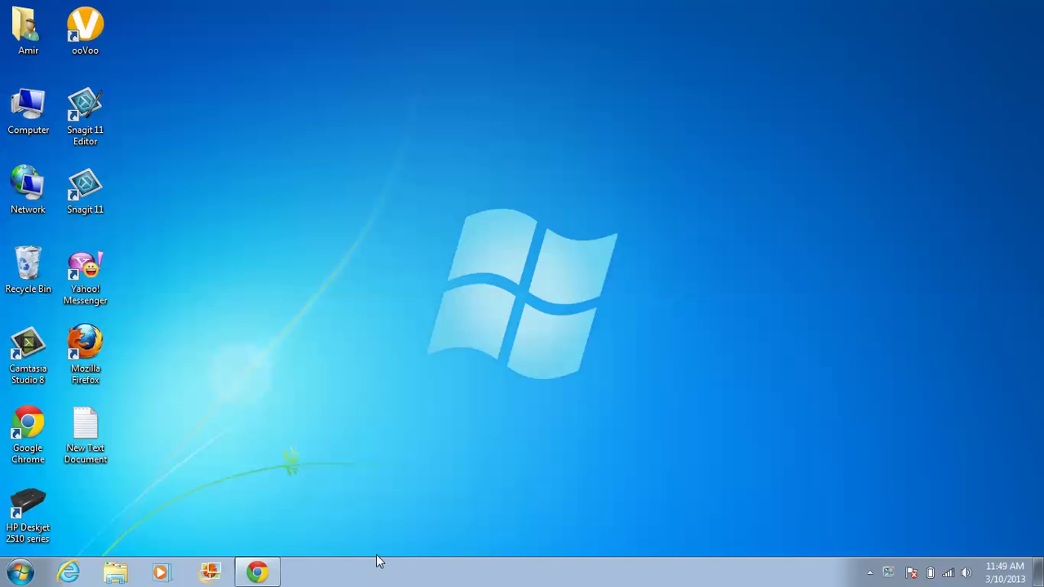
Restore the minimized Chrome window showing the U Host Full free hosting homepage.
mouse_move(261, 574)
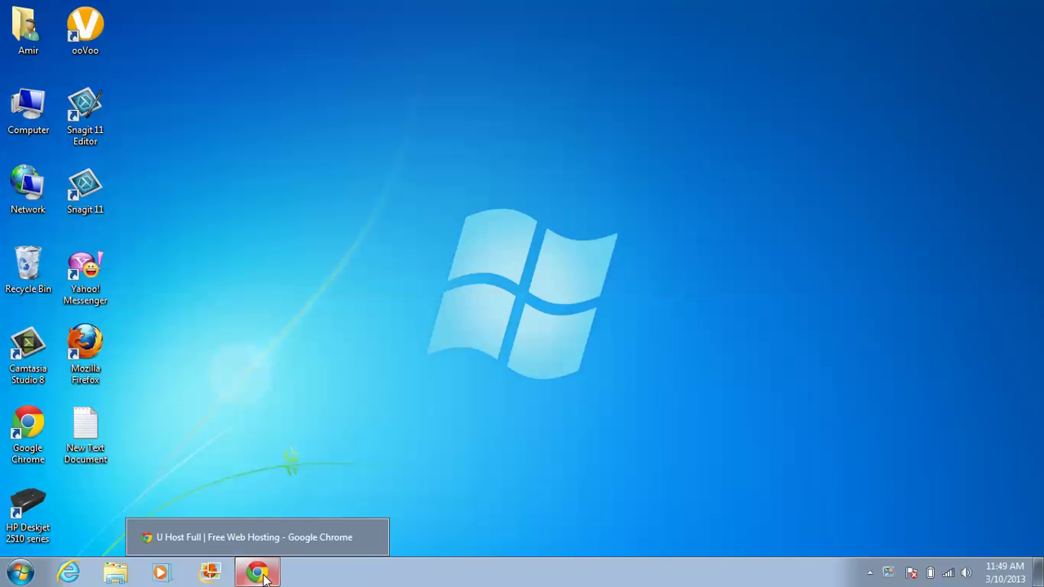
left_click(261, 574)
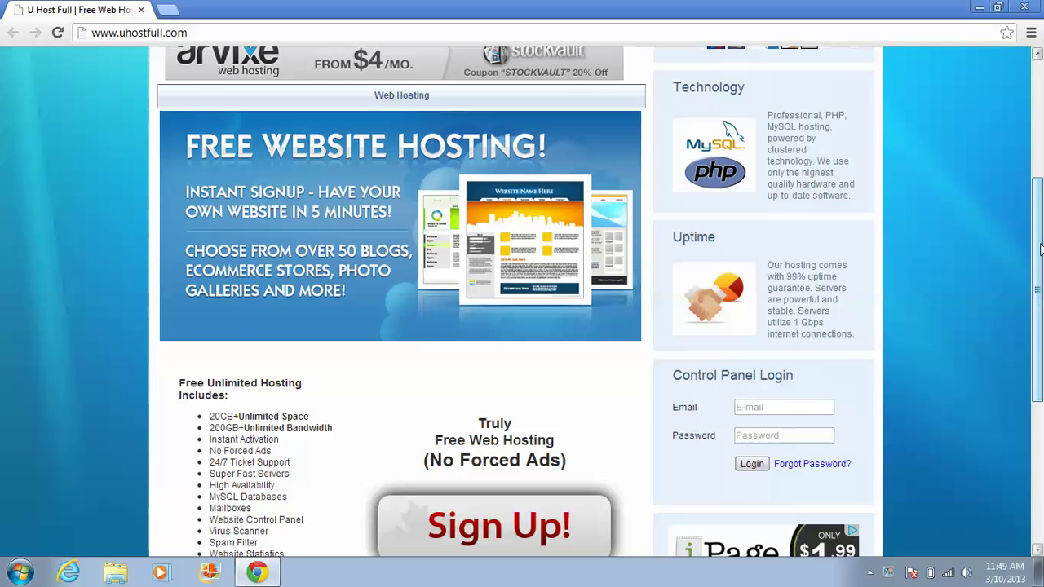
left_click_drag(1040, 249, 1041, 160)
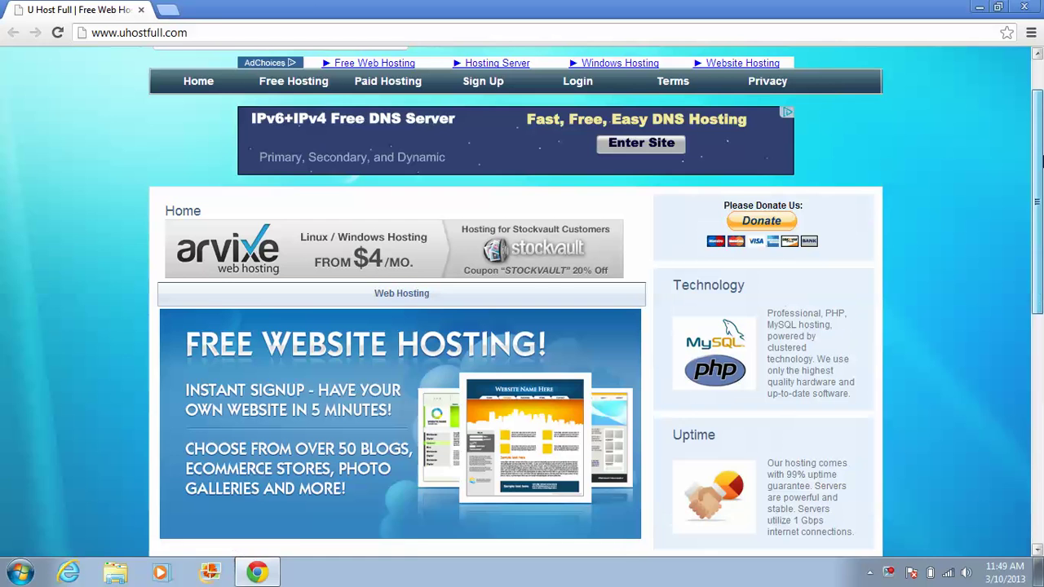
scroll(1041, 160, "up", 1)
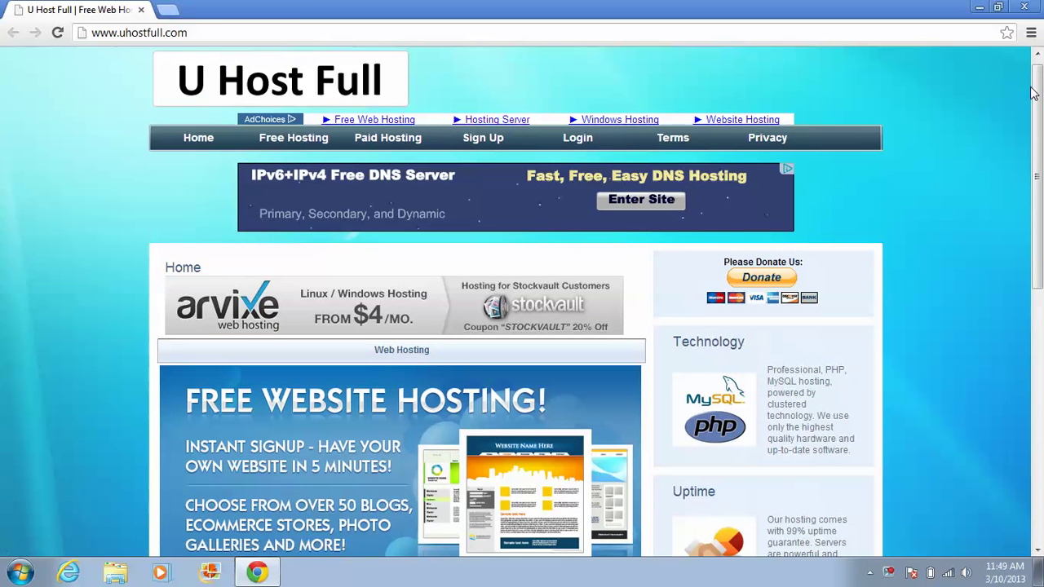
scroll(1040, 163, "down", 1)
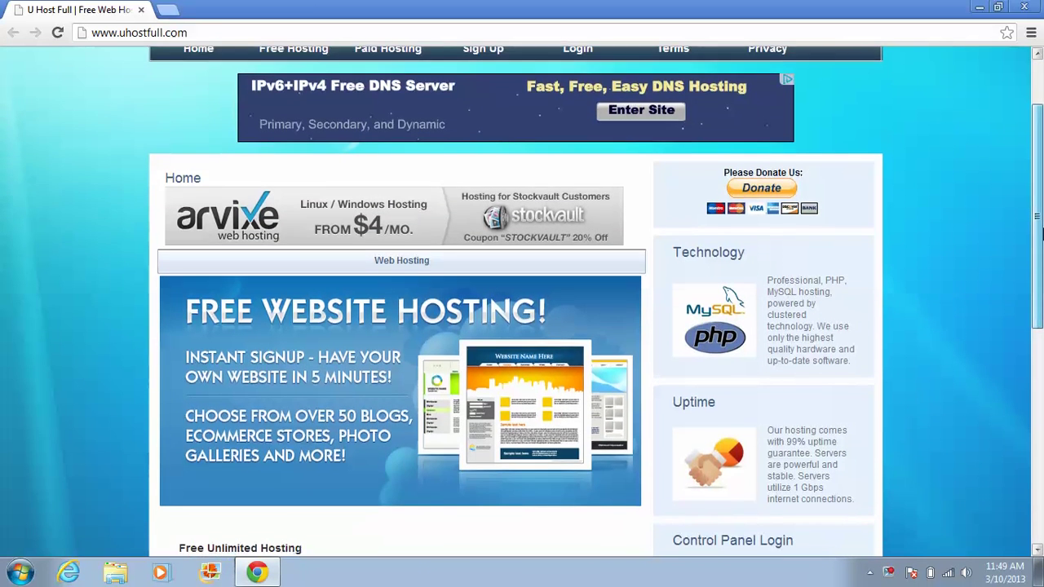
scroll(1042, 234, "down", 3)
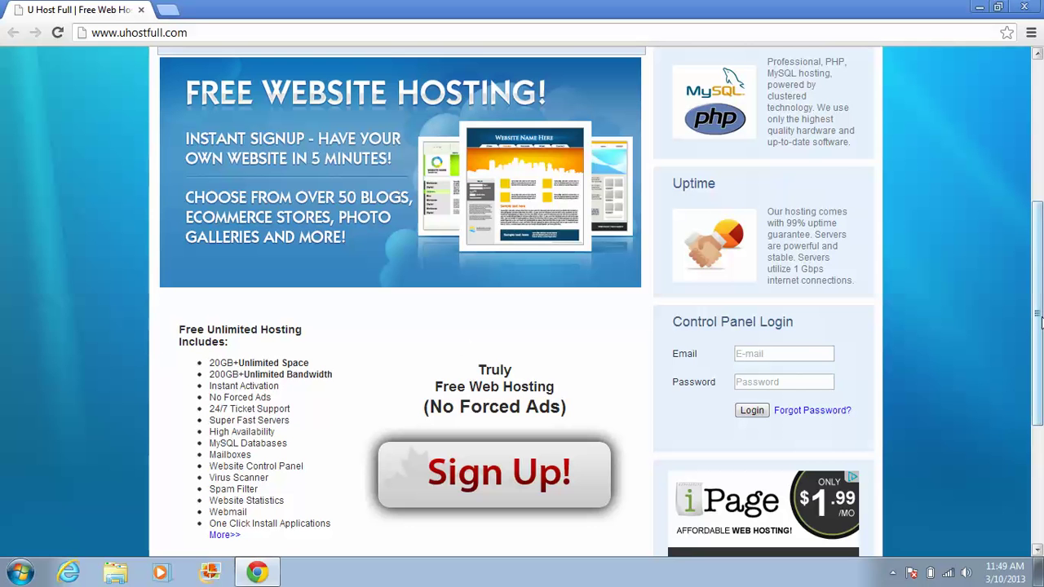
left_click_drag(1039, 306, 1039, 174)
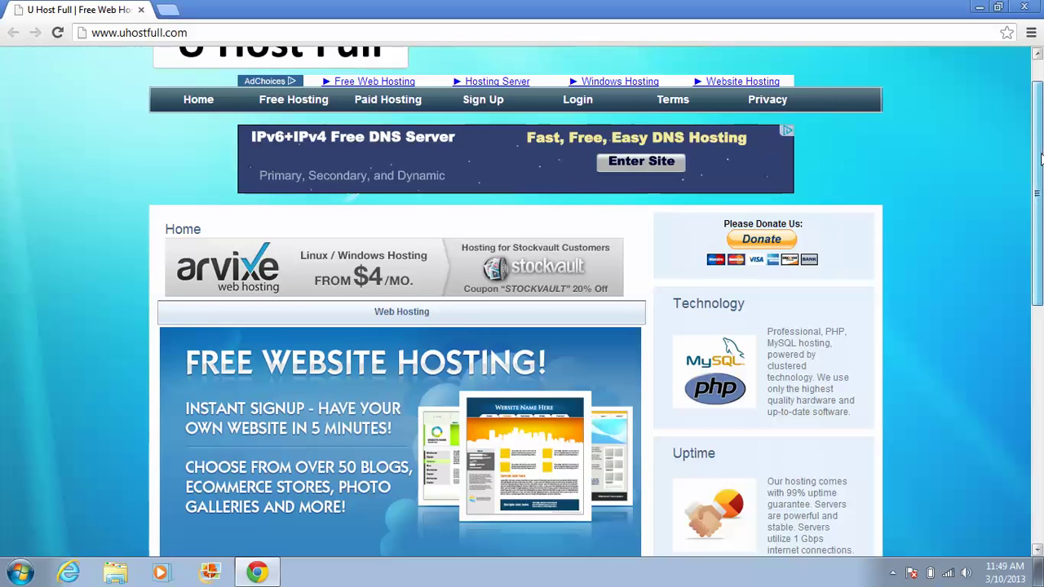
scroll(1041, 167, "down", 1)
left_click_drag(1041, 167, 1041, 259)
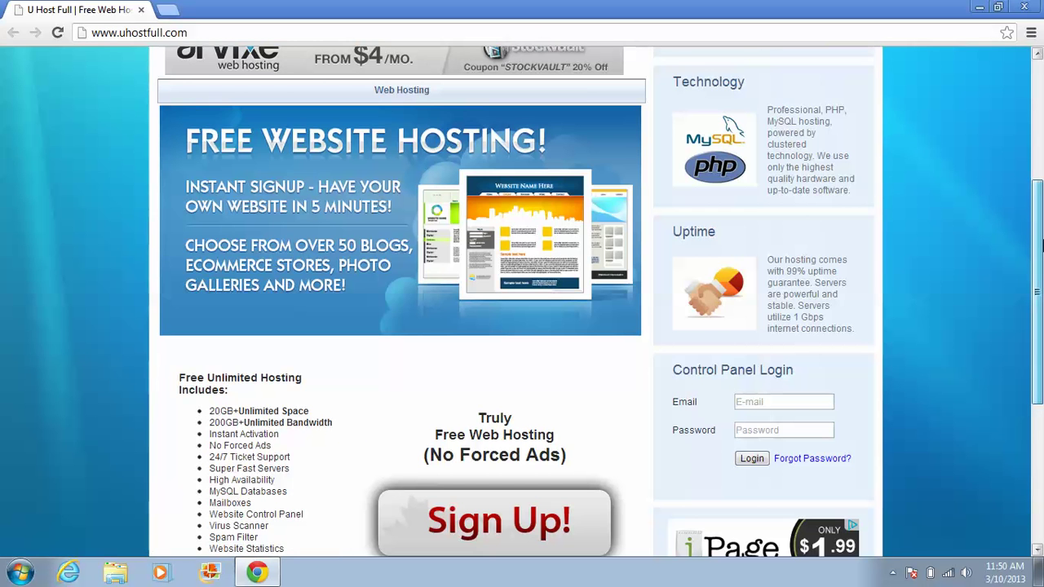
scroll(960, 317, "down", 3)
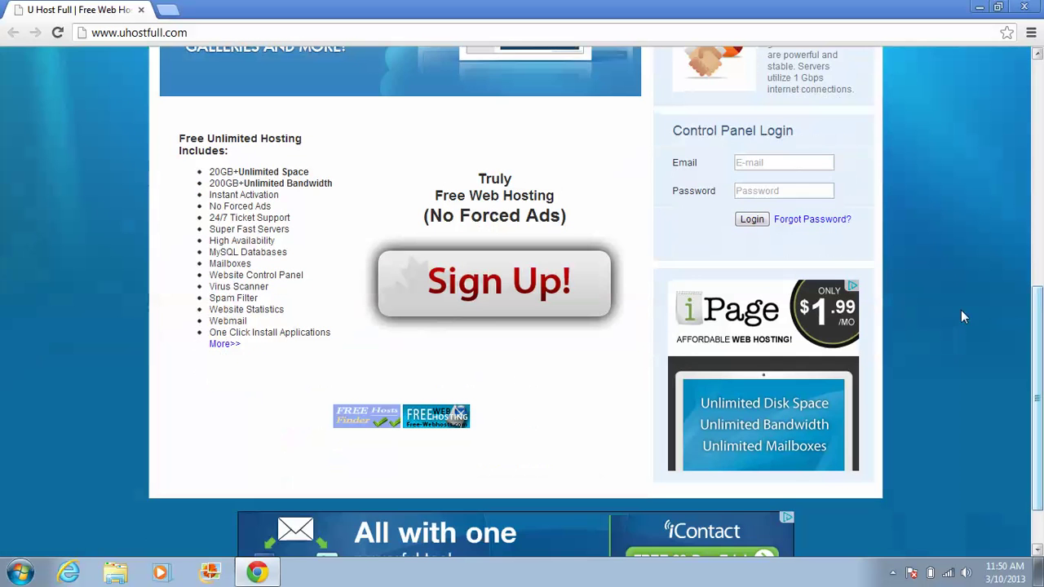
Go to the U Host Full free hosting sign-up page.
left_click(494, 304)
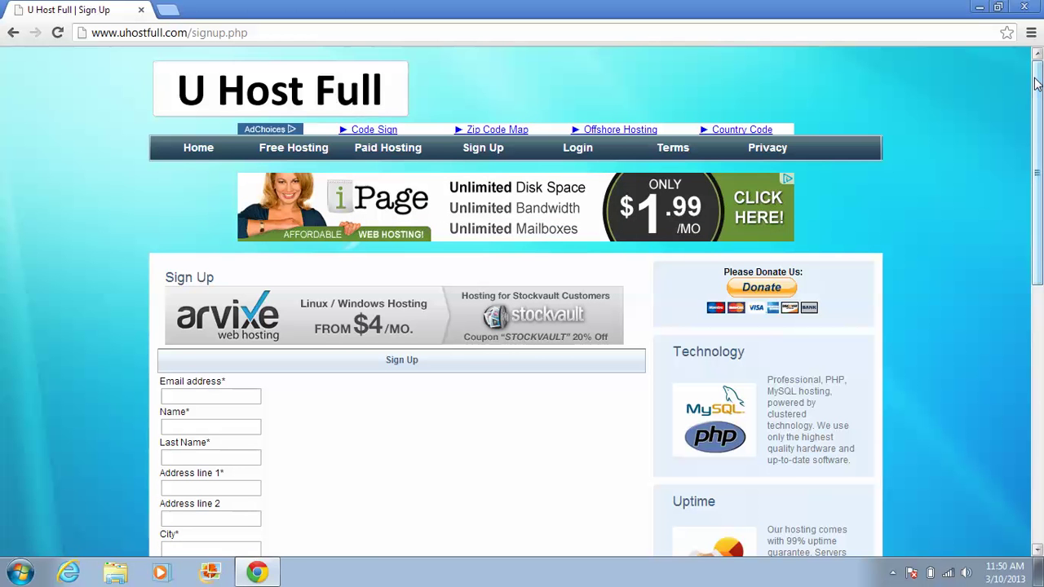
left_click_drag(1036, 84, 1038, 92)
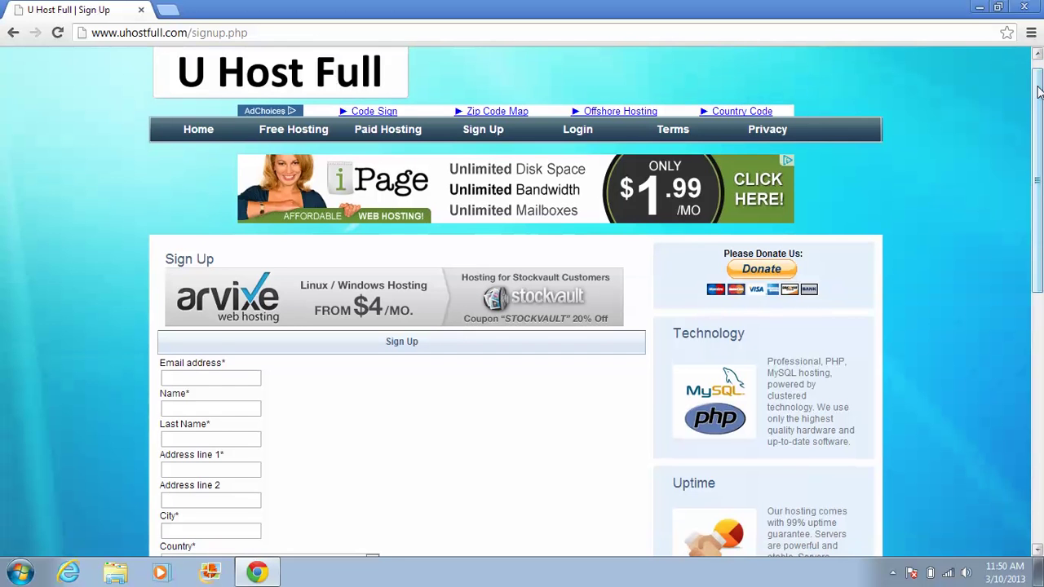
scroll(935, 128, "down", 1)
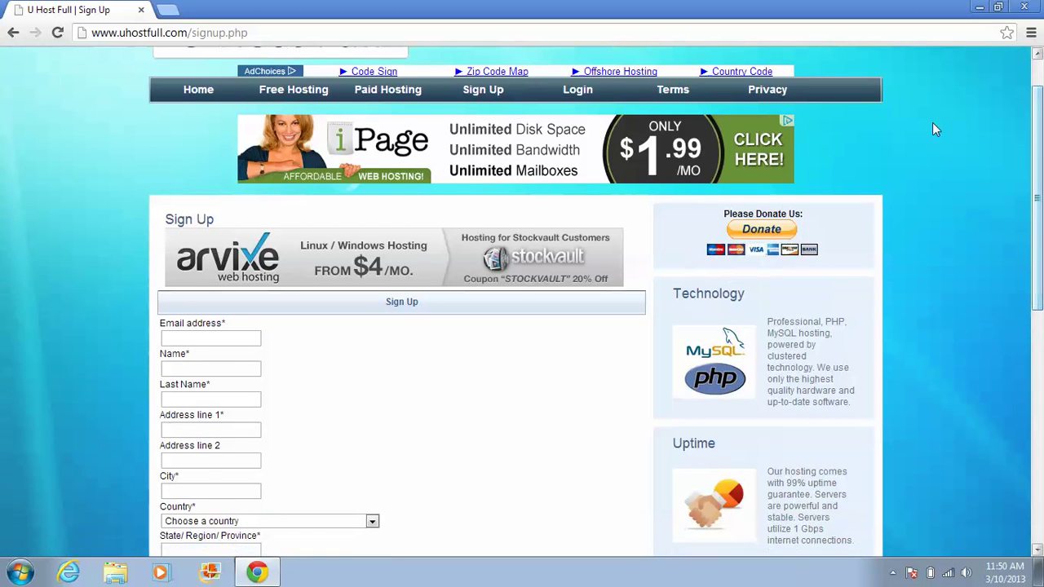
Enter the account's gmail.com e-mail address, correcting its ending to .com.
left_click(199, 339)
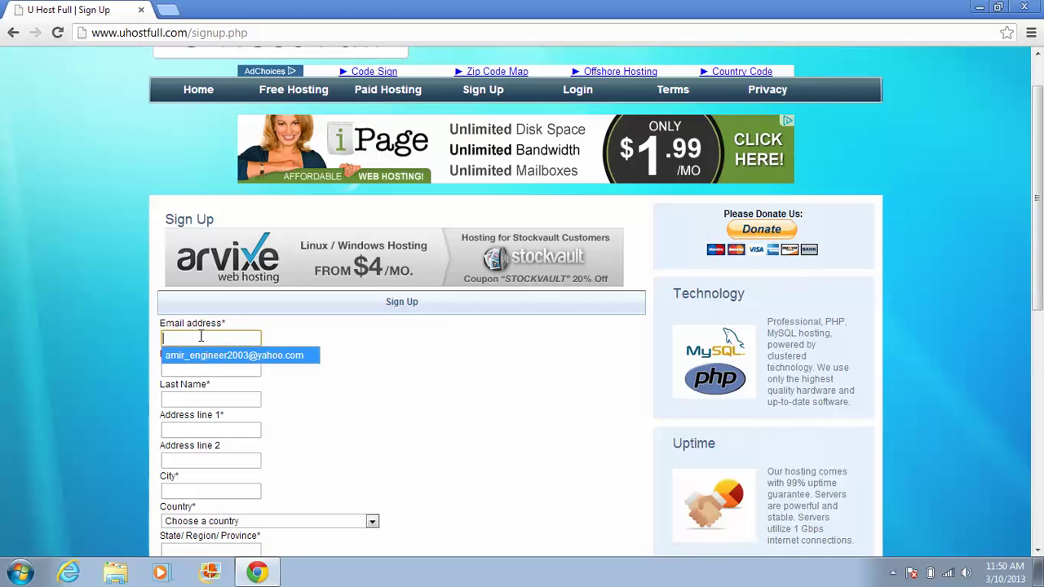
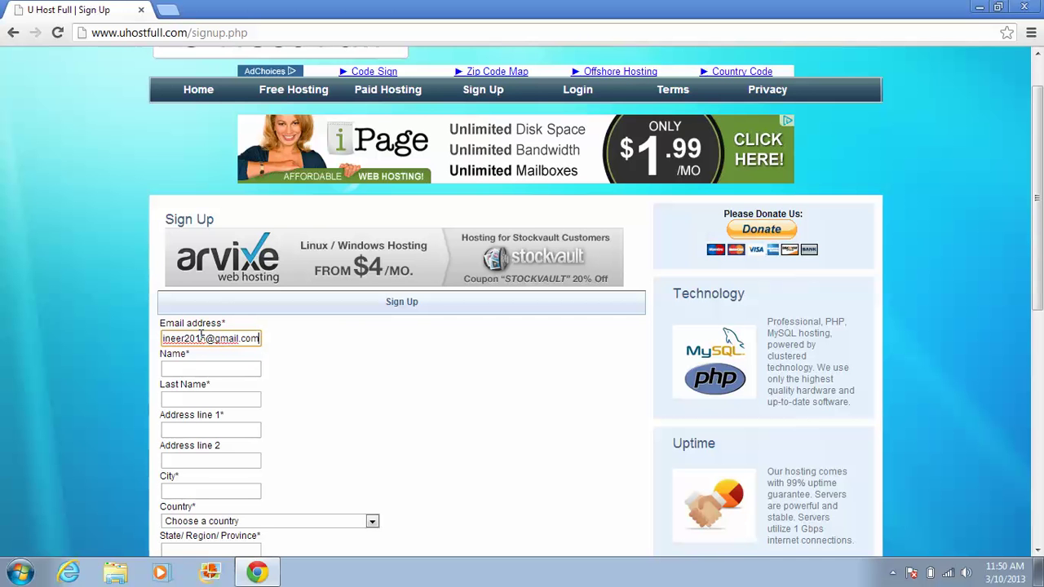
Fill in the first name, last name, first address line and city.
left_click(211, 367)
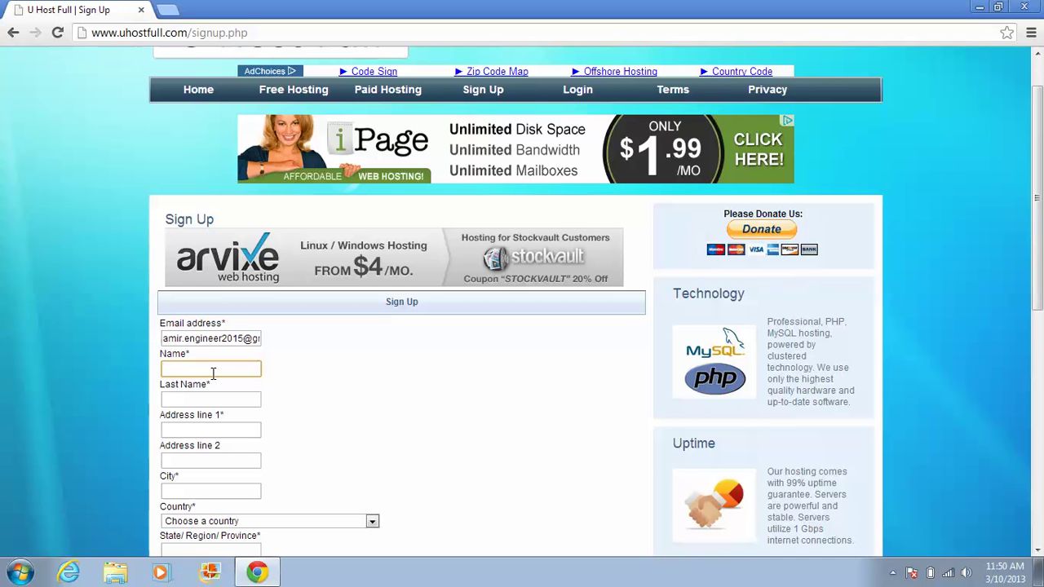
type("alex")
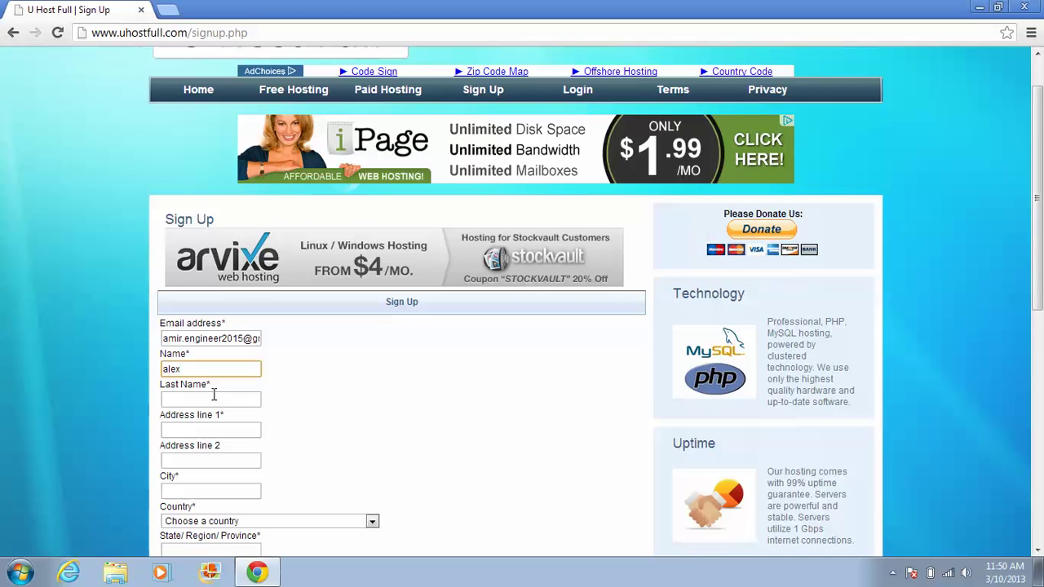
left_click(213, 395)
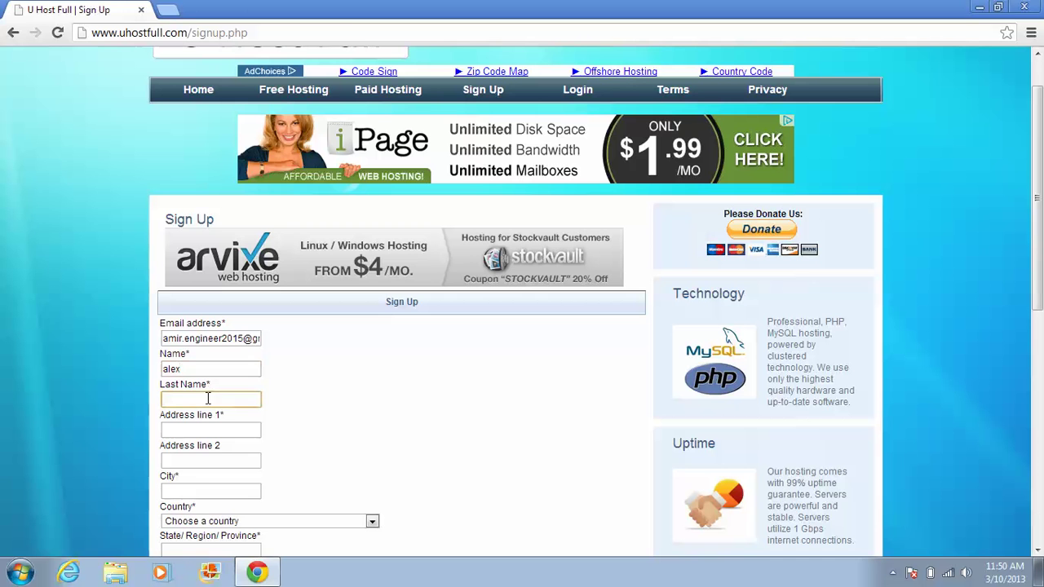
type("jo")
left_click(187, 427)
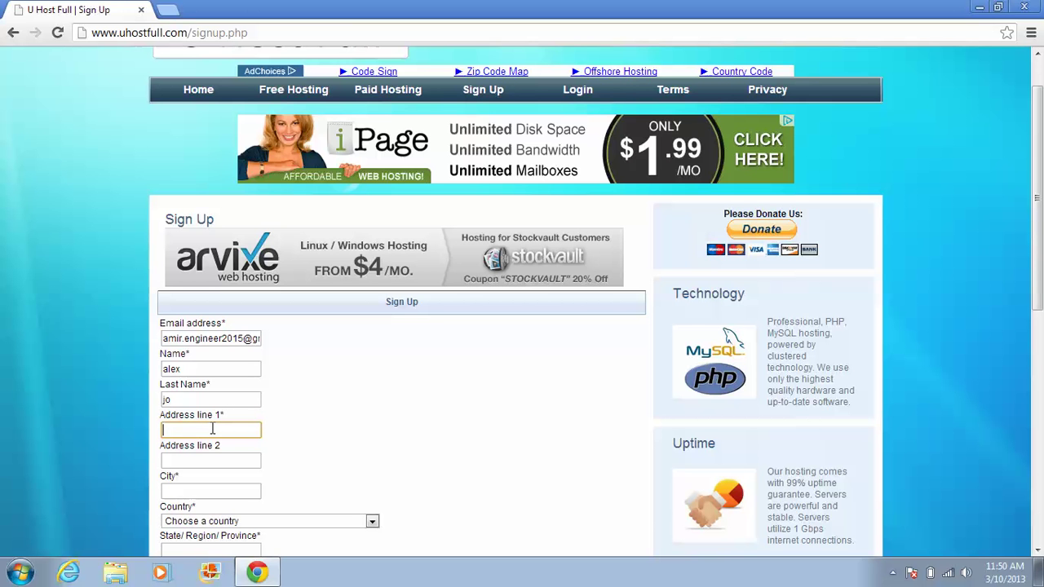
type("b-12-08")
left_click(192, 463)
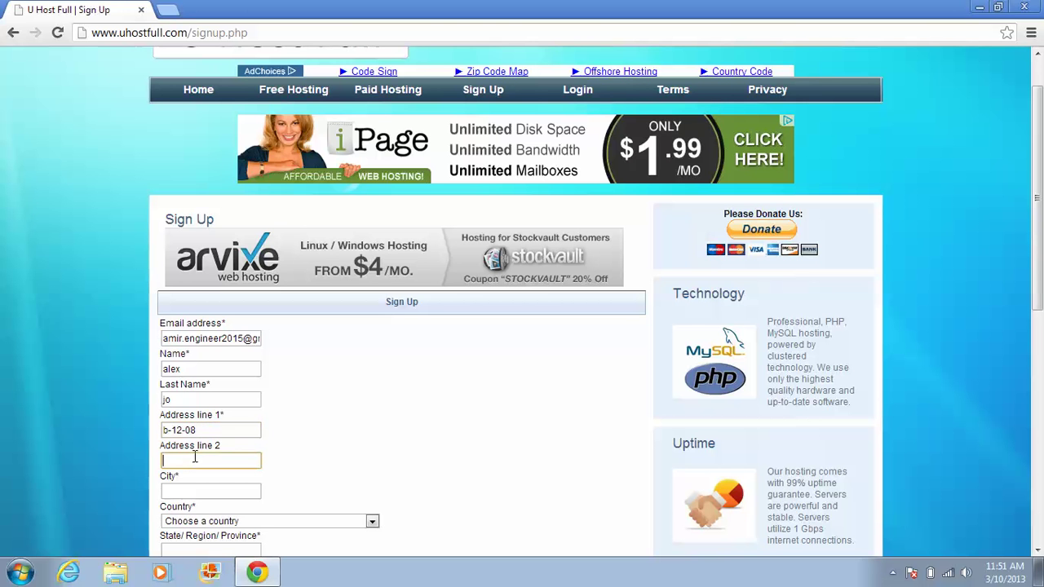
left_click(206, 430)
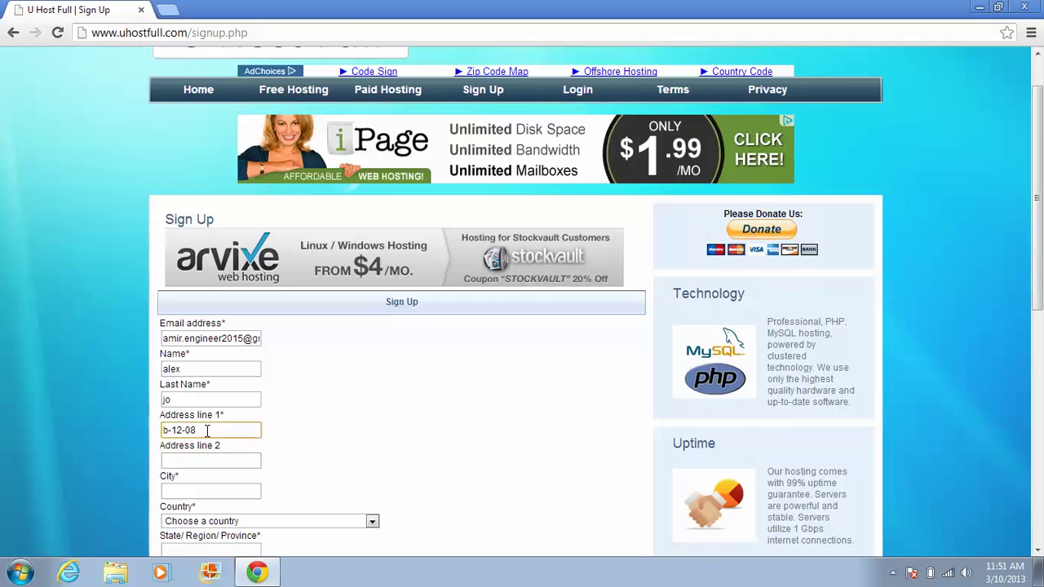
left_click(205, 489)
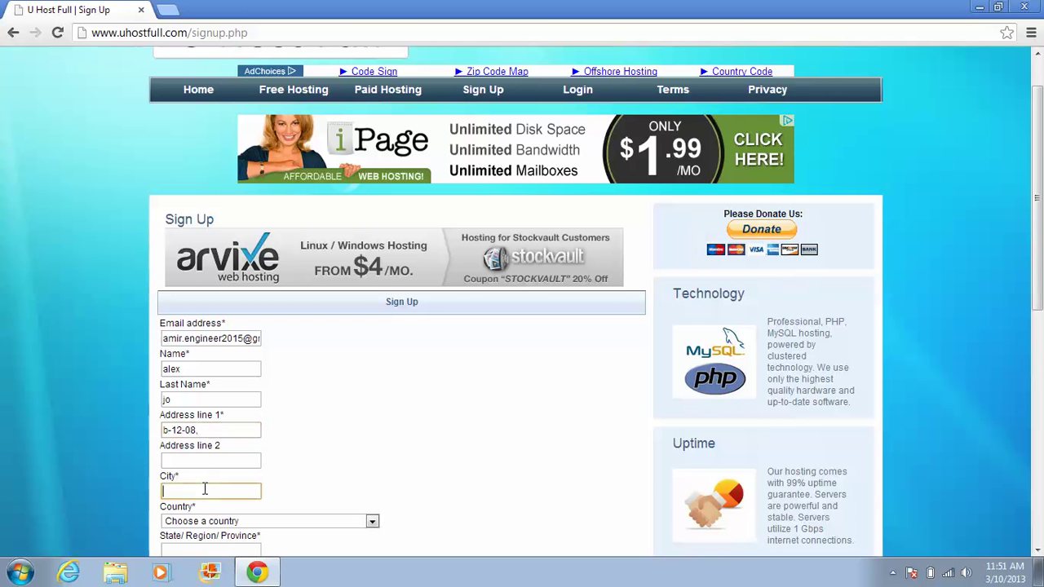
type("Kuala Lumpur")
Choose Malaysia as the country and fill in the state and postcode.
left_click(220, 526)
key("m")
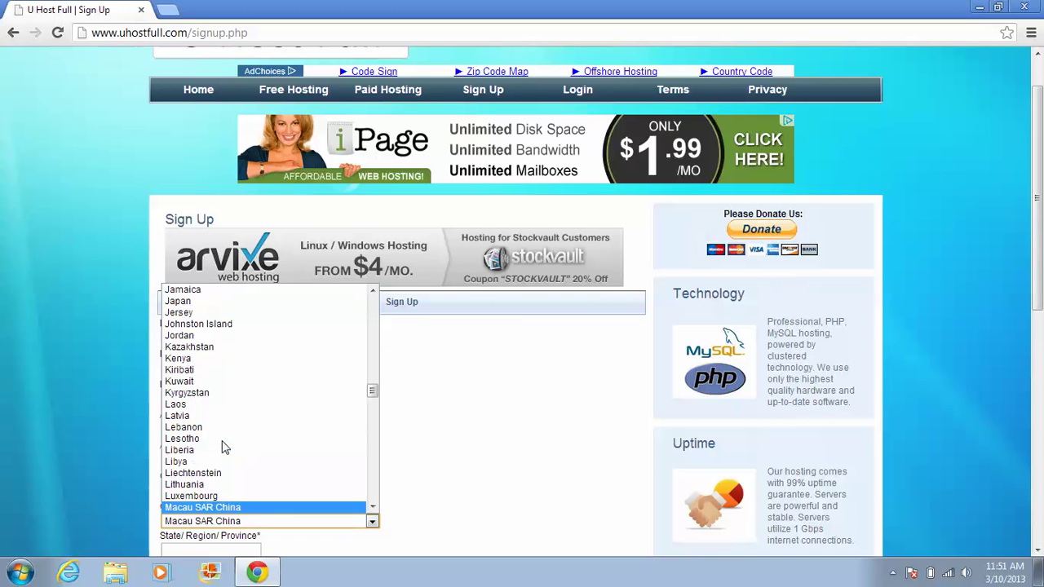
key("m")
key("m")
key("m")
key("m")
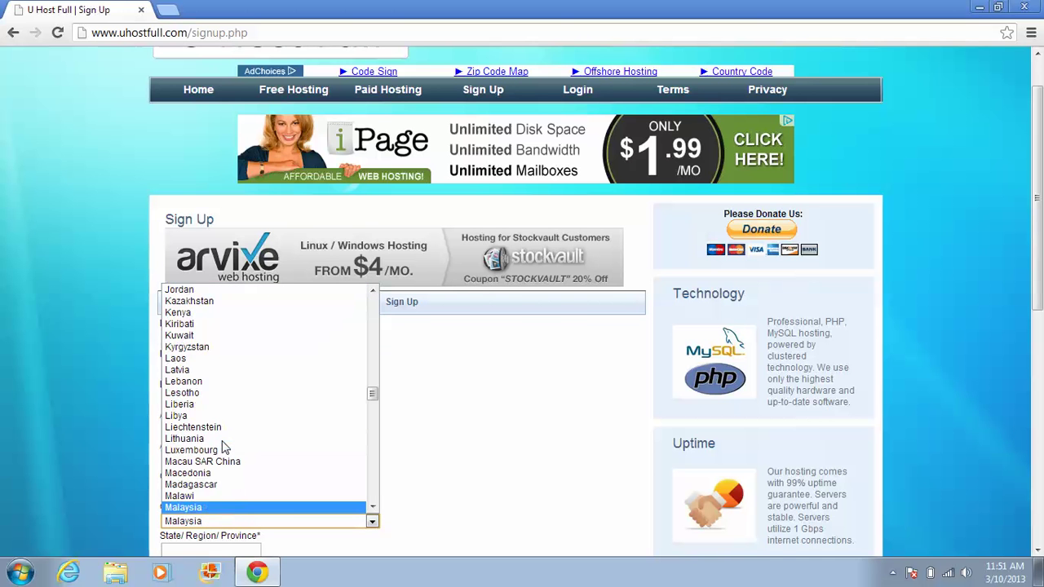
left_click(359, 508)
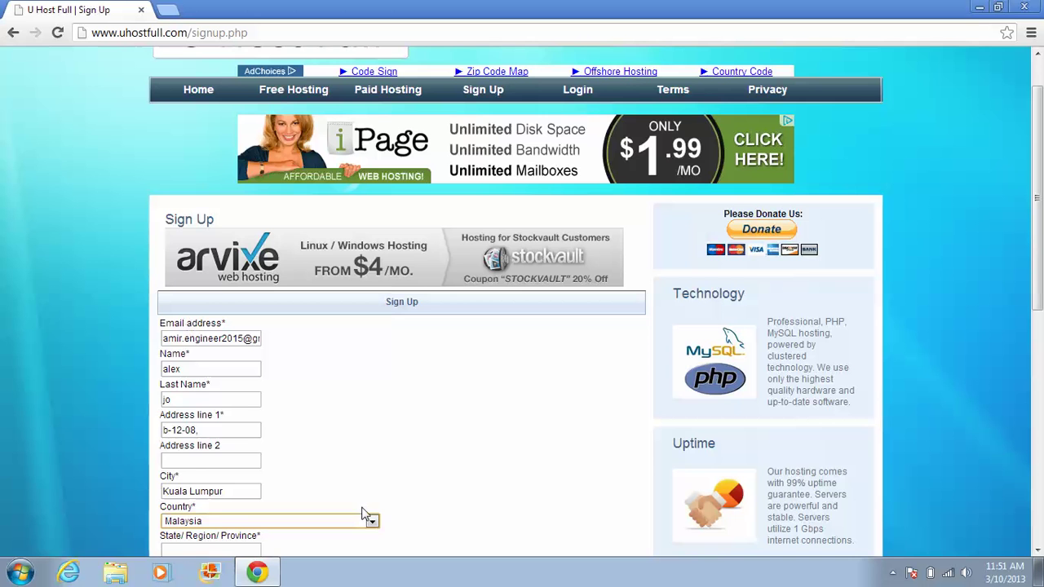
scroll(665, 337, "down", 6)
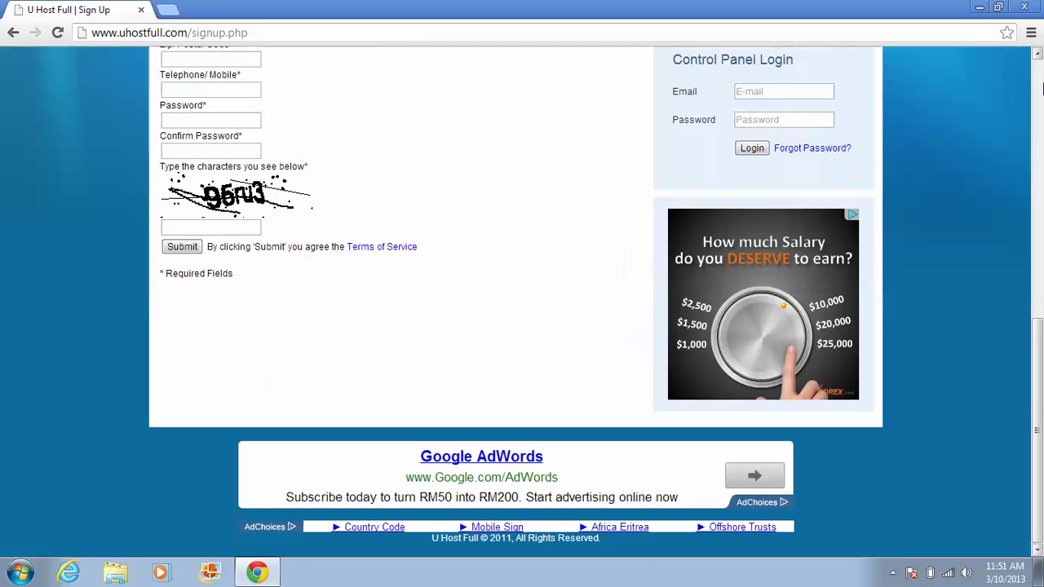
left_click(1038, 55)
scroll(1038, 62, "up", 1)
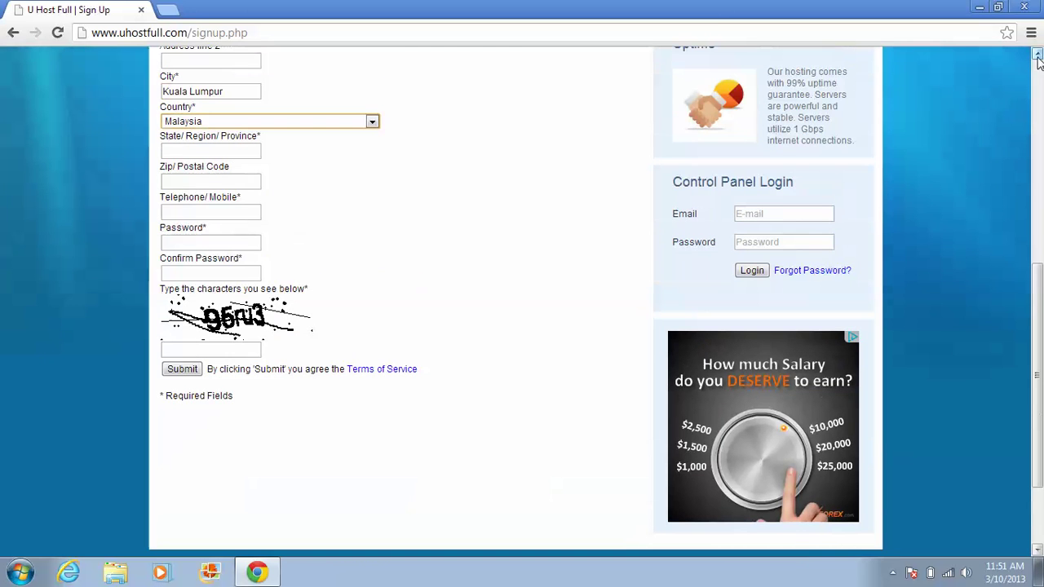
left_click(194, 152)
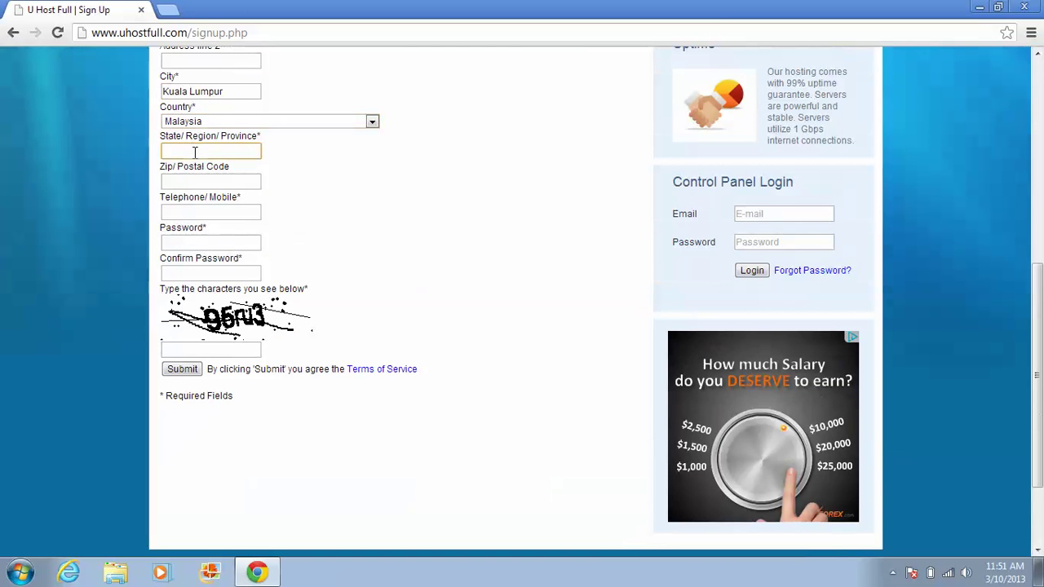
type("KL")
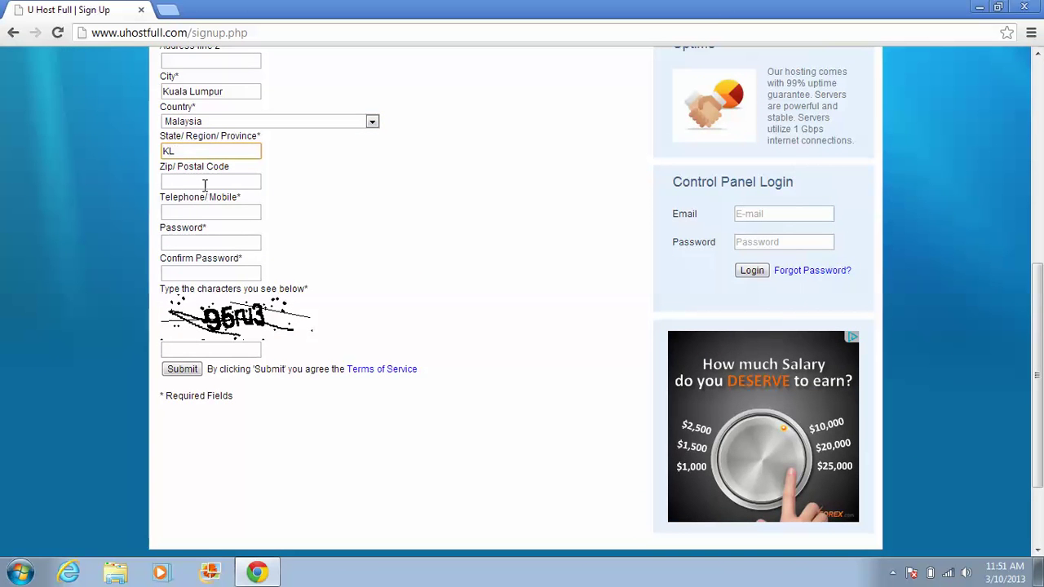
left_click(203, 180)
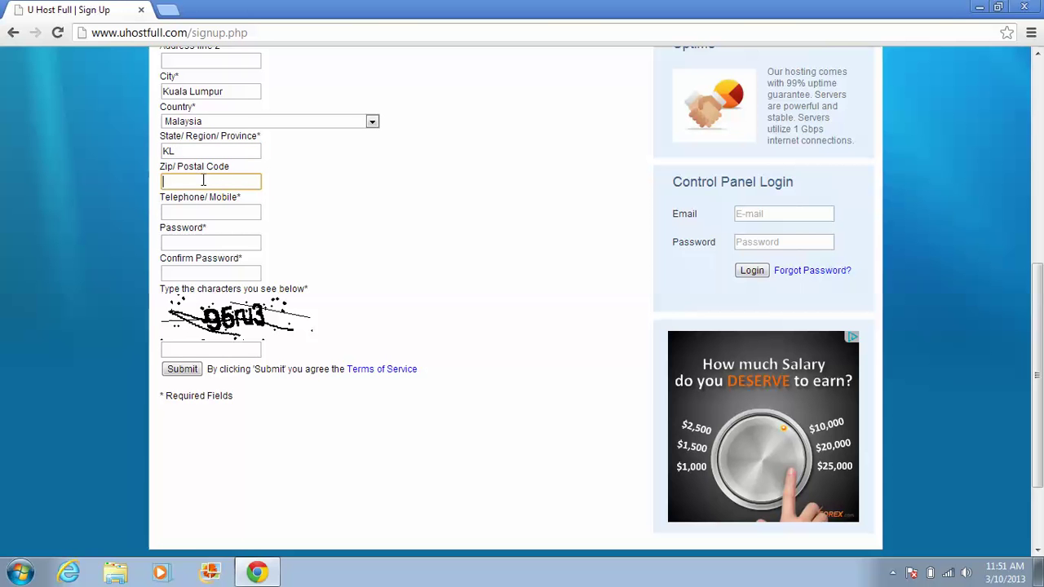
type("54200")
Enter the telephone number, set and confirm the password, answer the captcha and submit.
left_click(212, 212)
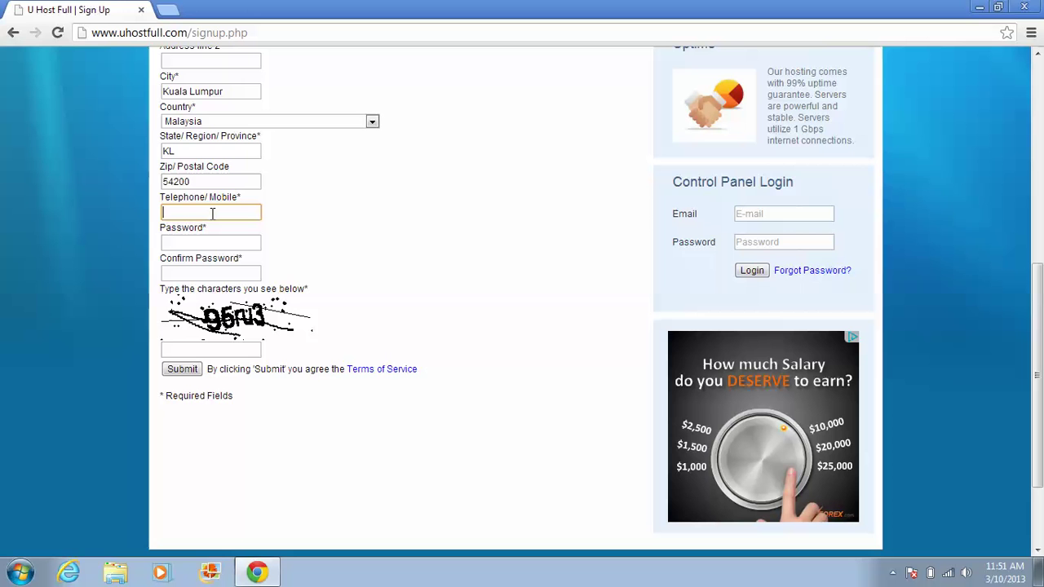
left_click(205, 242)
type("*******")
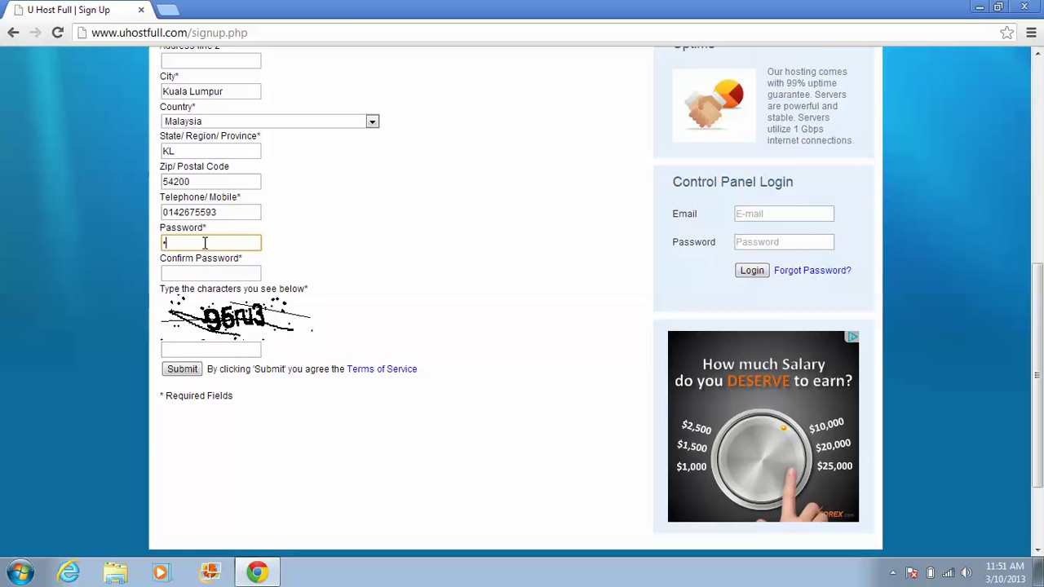
type("***")
left_click(210, 274)
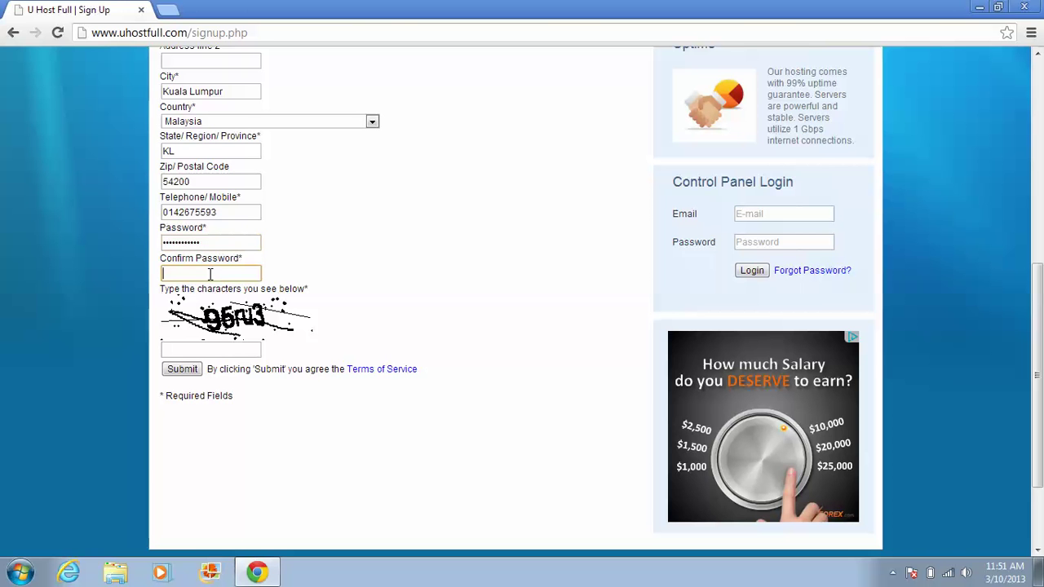
type("************")
left_click(223, 354)
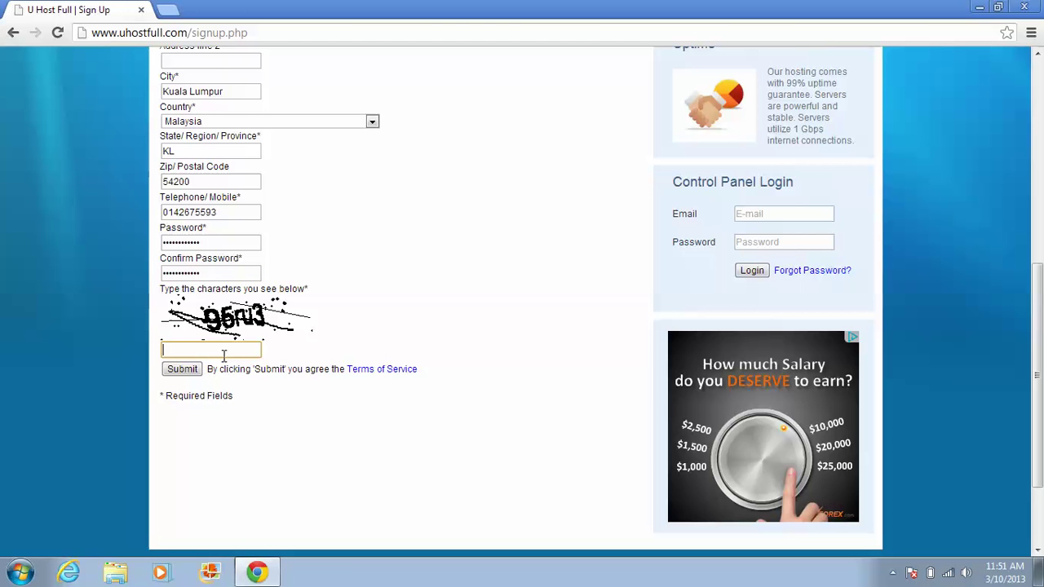
type("95ru3")
left_click(182, 371)
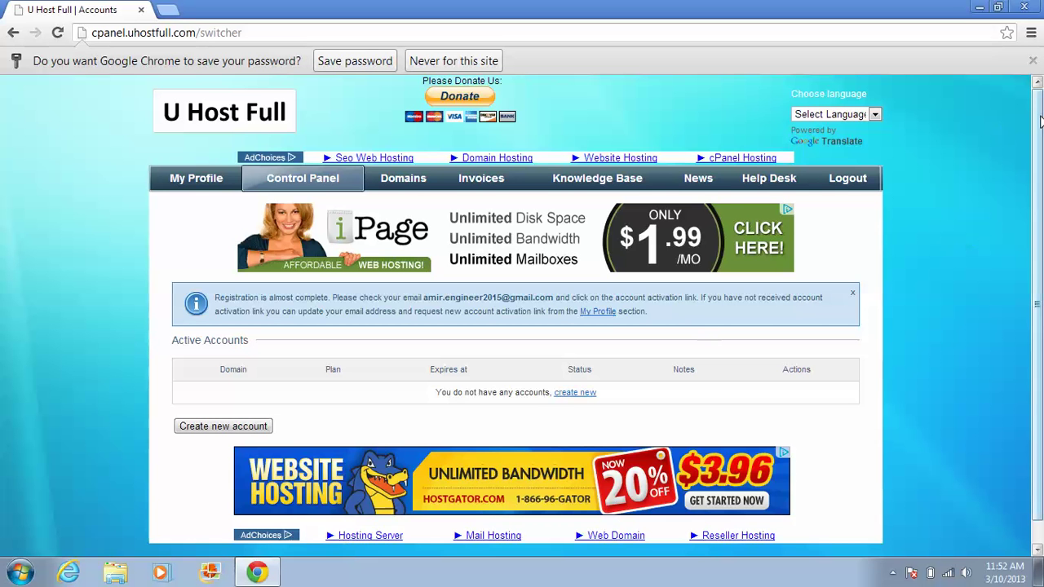
Follow the 'create new' link under Active Accounts on the Accounts page.
left_click_drag(1040, 121, 1041, 153)
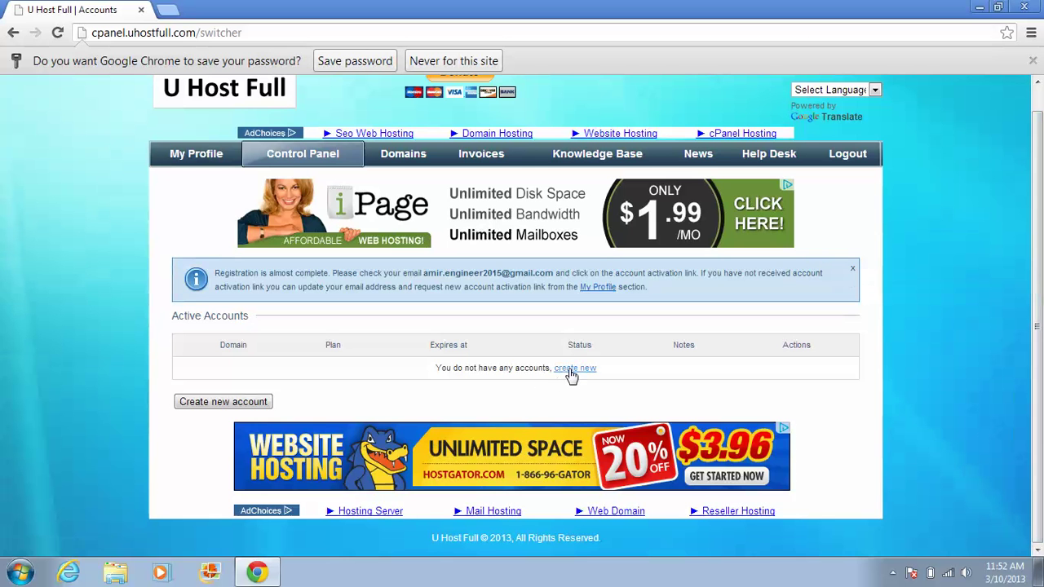
left_click(571, 369)
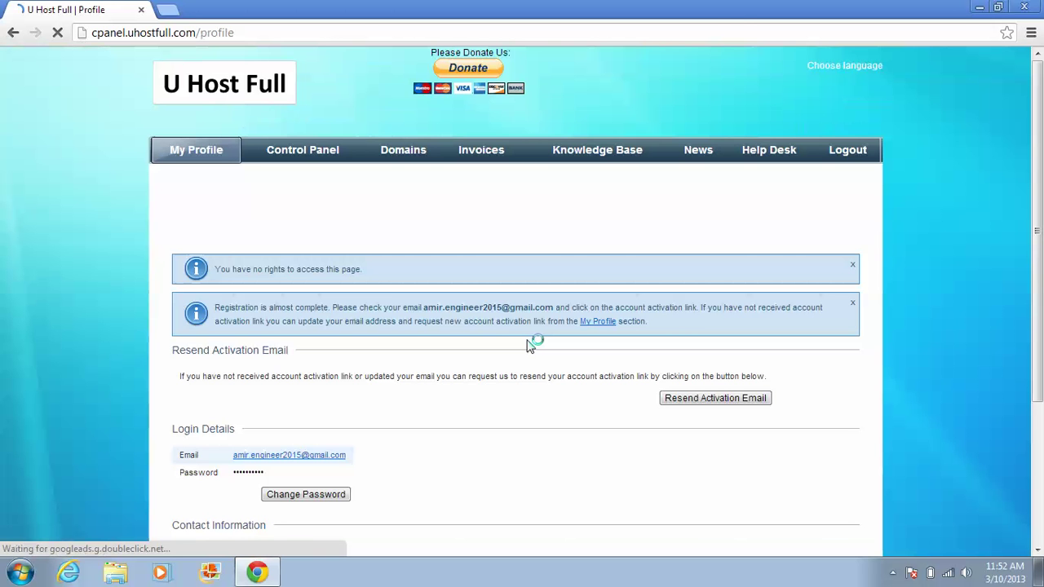
Load the Gmail inbox from mail.google.com in a new tab, retrying the stalled load.
key("ctrl+t")
type("gmail.google.com")
left_click(154, 74)
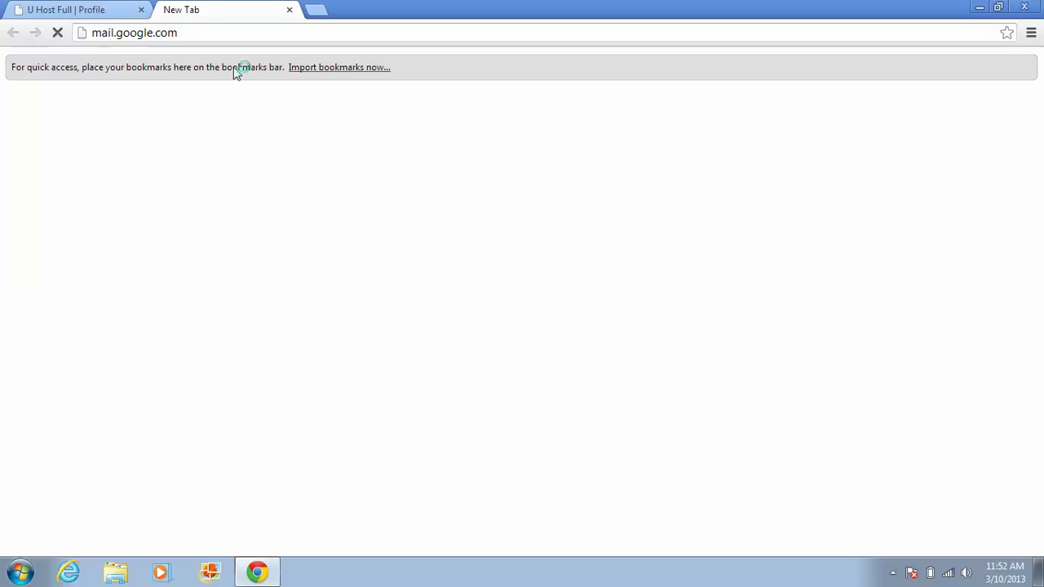
left_click(196, 32)
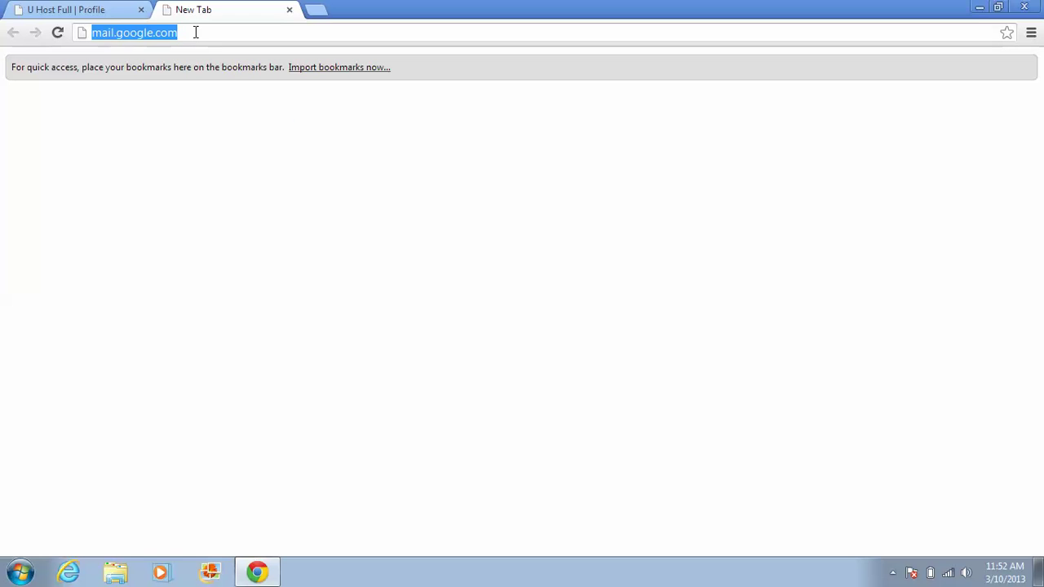
left_click(196, 32)
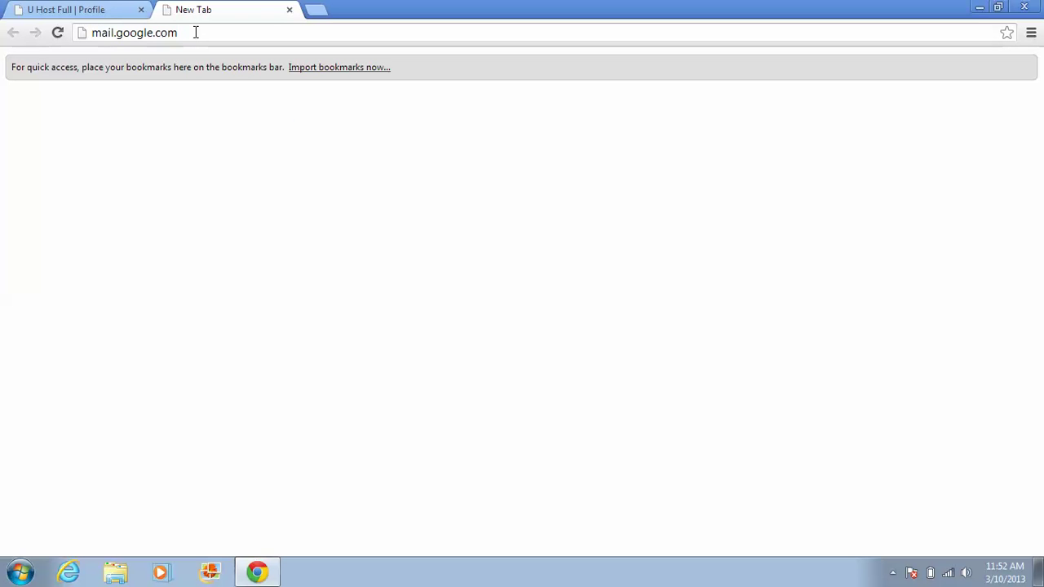
key("Return")
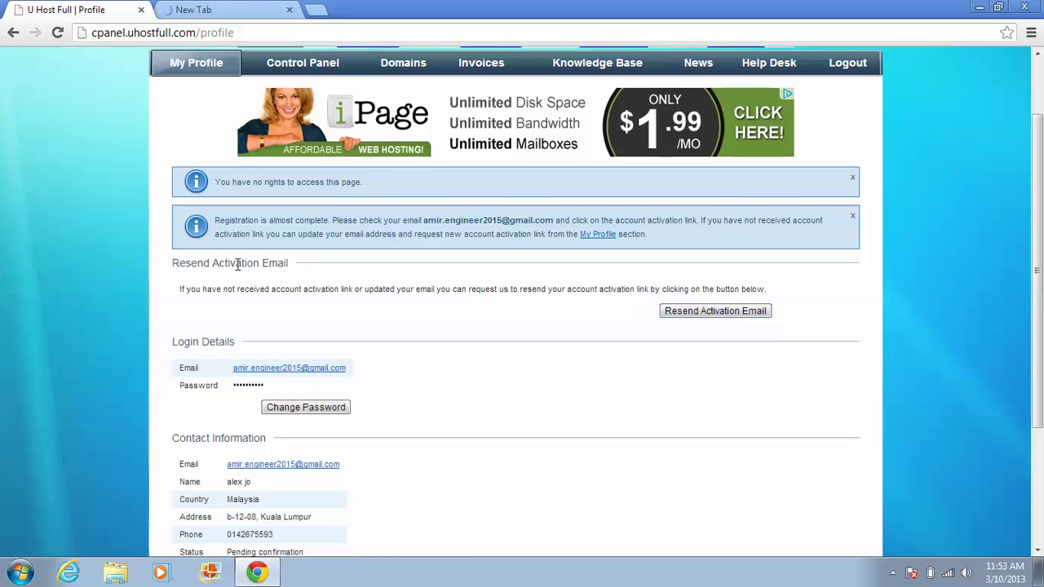
left_click(210, 12)
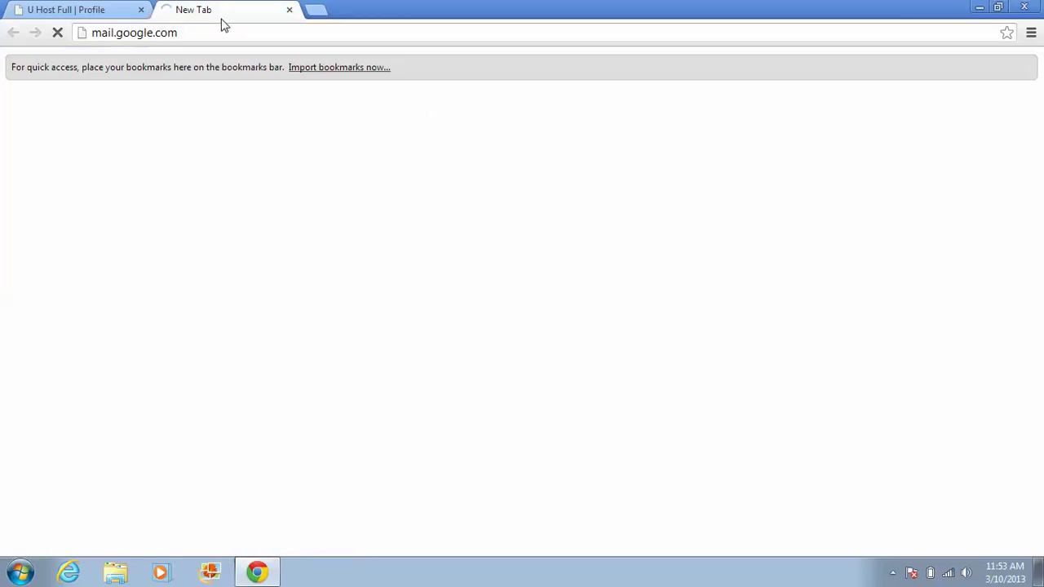
left_click(234, 31)
type("gmail")
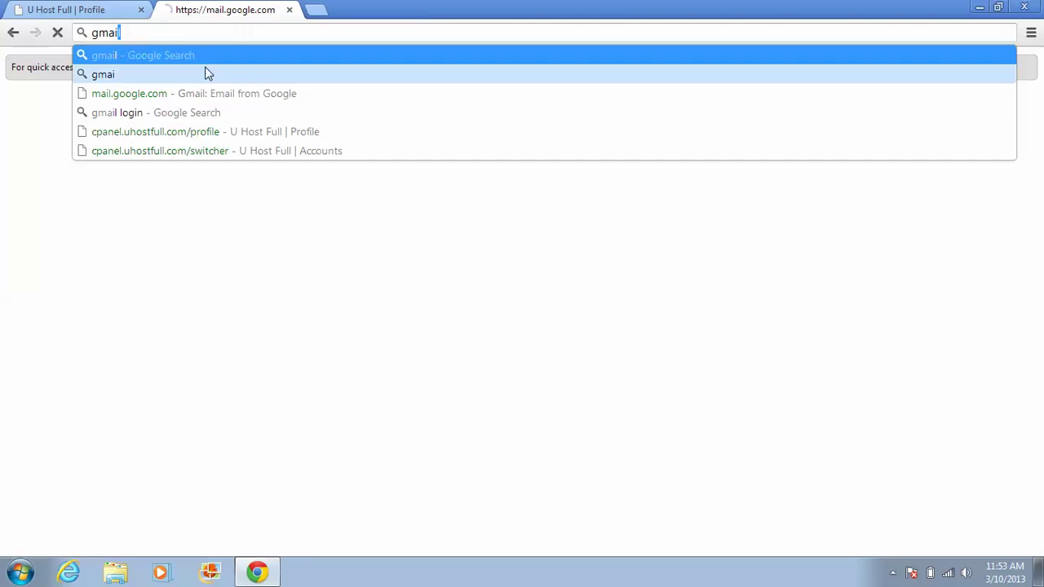
left_click(142, 96)
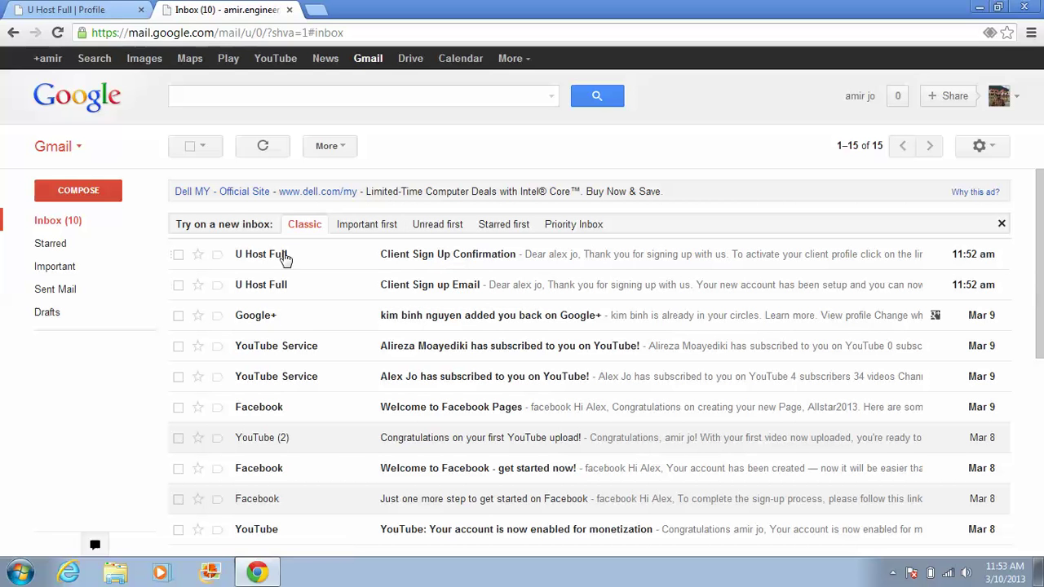
Open the Client Sign Up Confirmation email and open its activation link in a new tab.
left_click(483, 258)
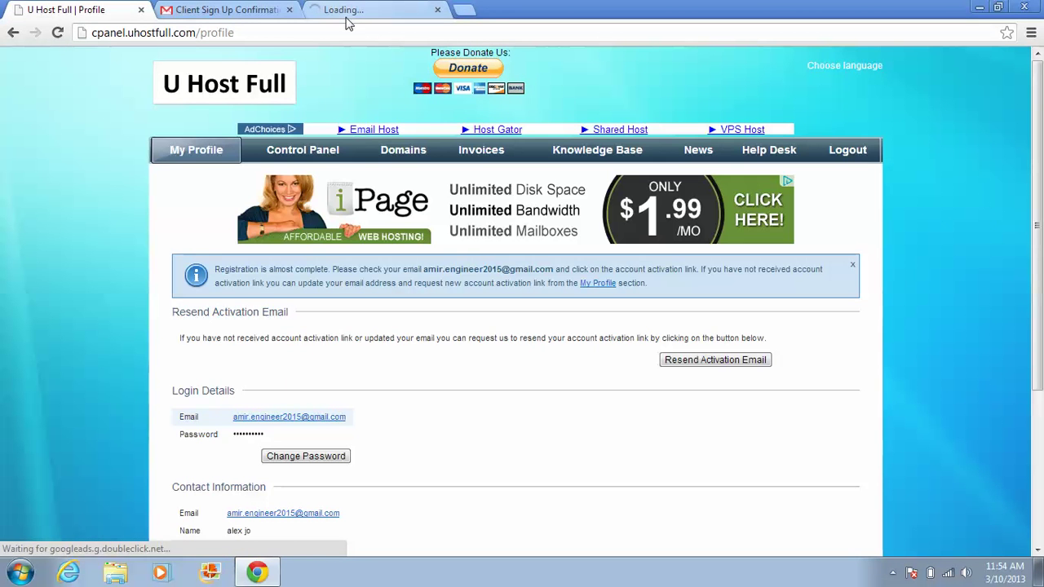
left_click(346, 11)
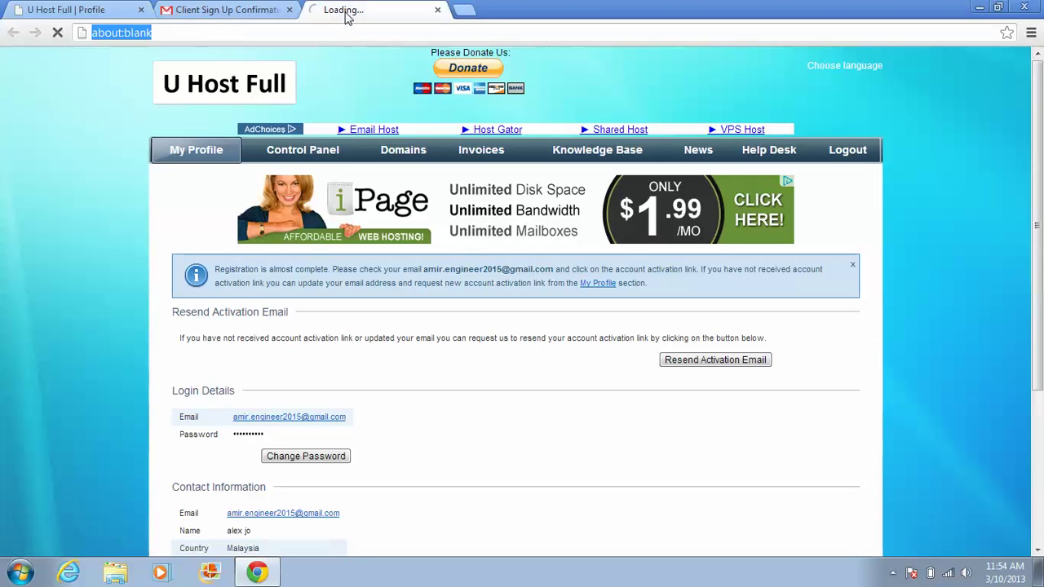
left_click(263, 11)
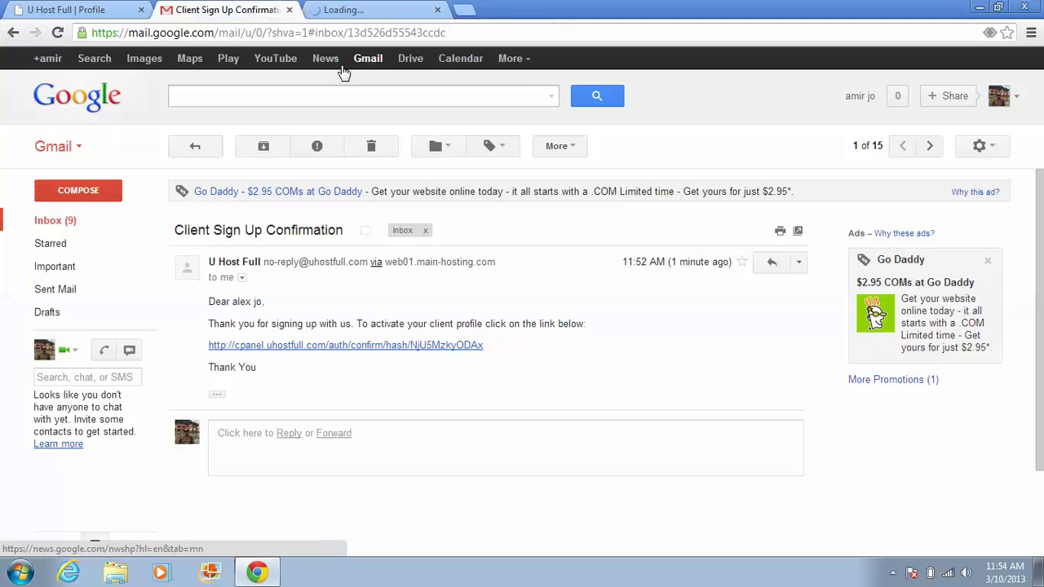
right_click(381, 351)
left_click(400, 354)
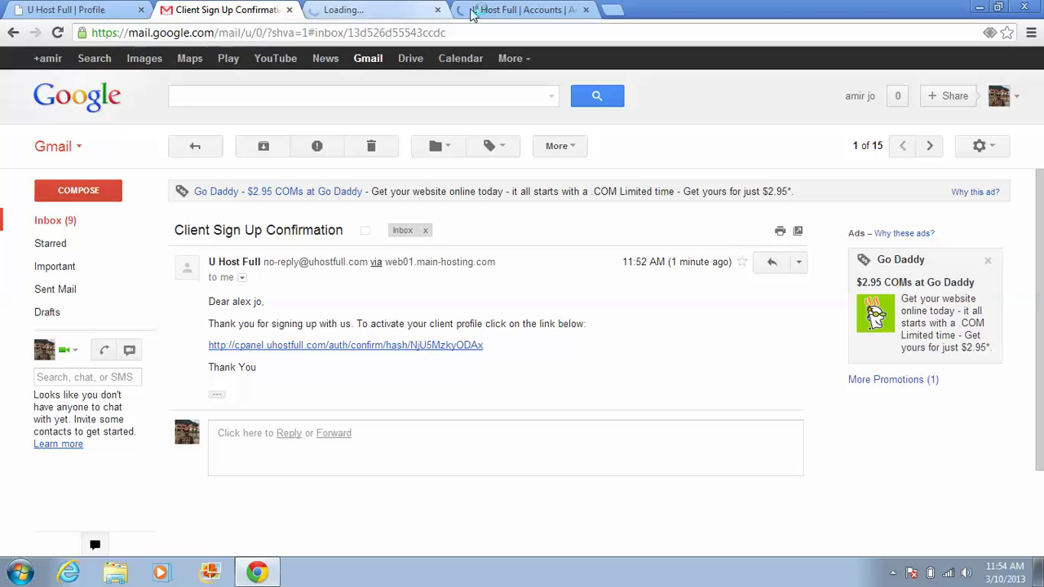
Check the registration-complete page and select the Free Plan hosting plan.
left_click(502, 12)
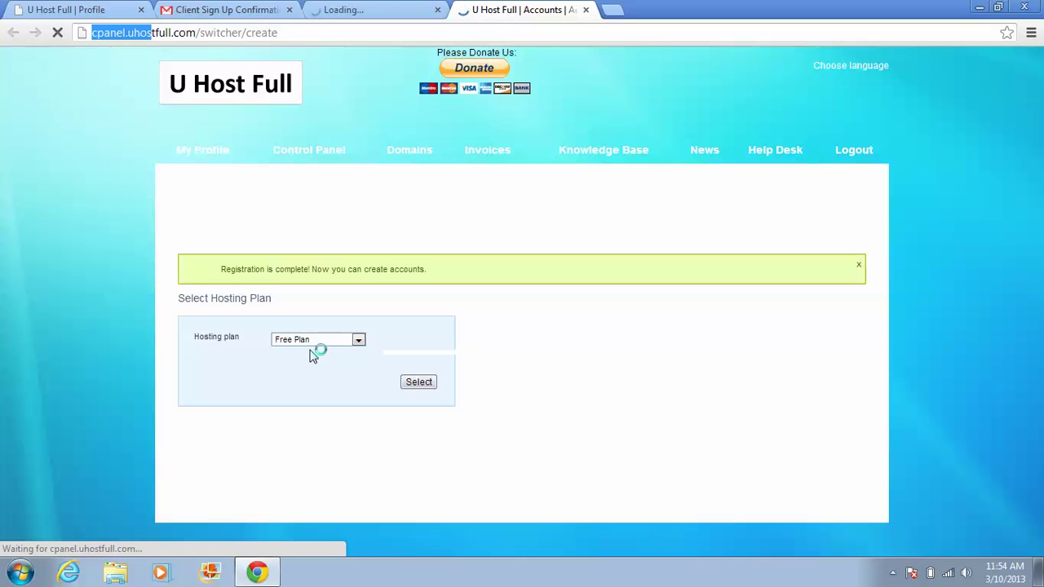
left_click(352, 340)
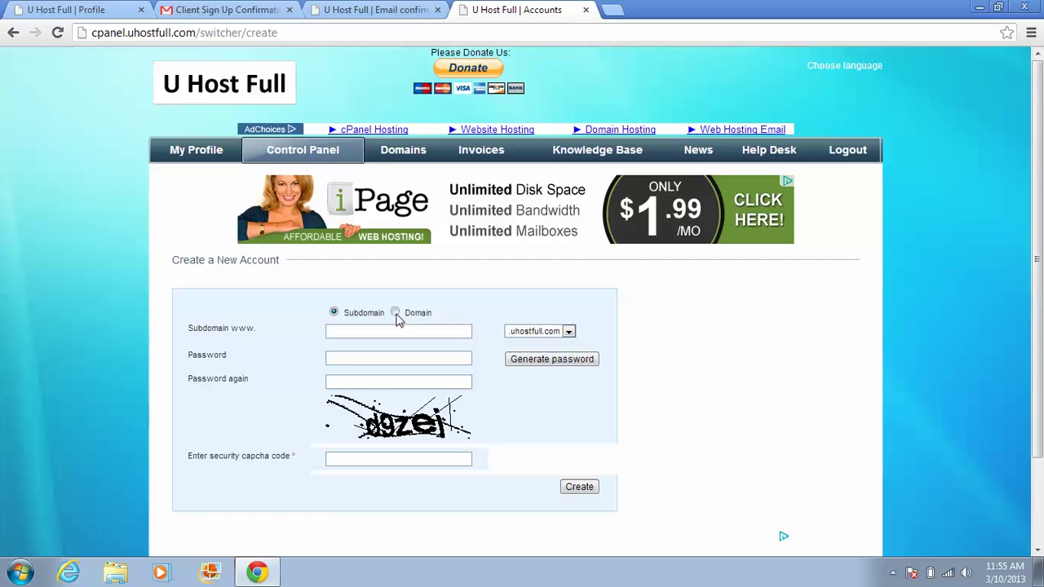
Enter subdomain jopicx on uhostfull.com and type the account password and its confirmation.
left_click(395, 313)
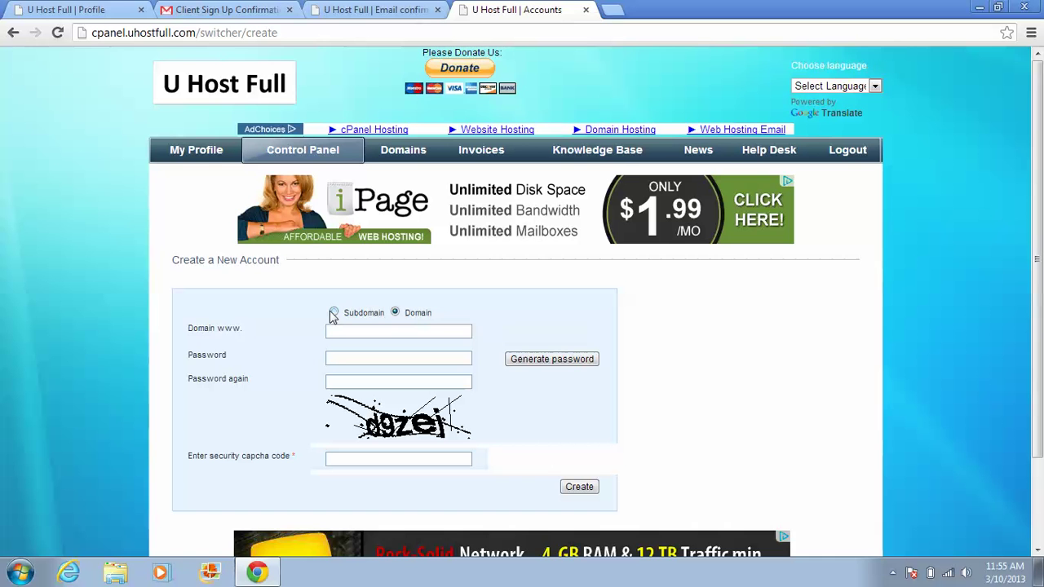
left_click(334, 313)
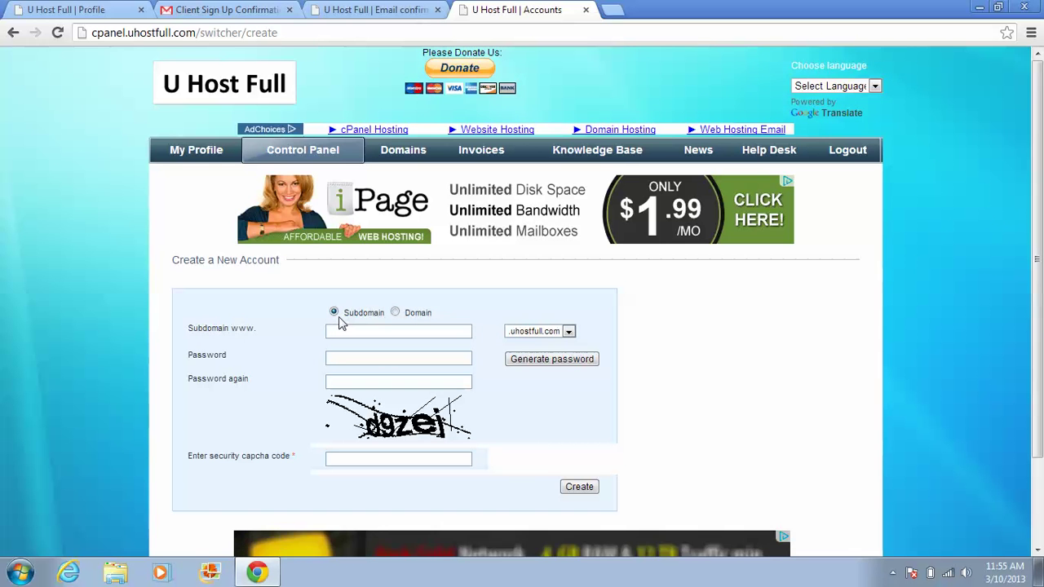
left_click(405, 329)
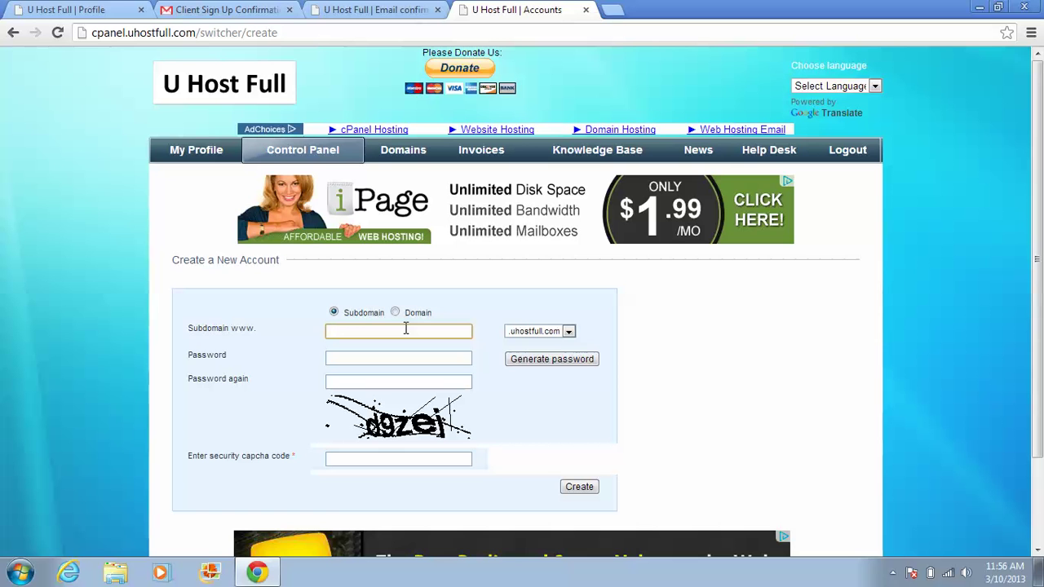
type("jopicx")
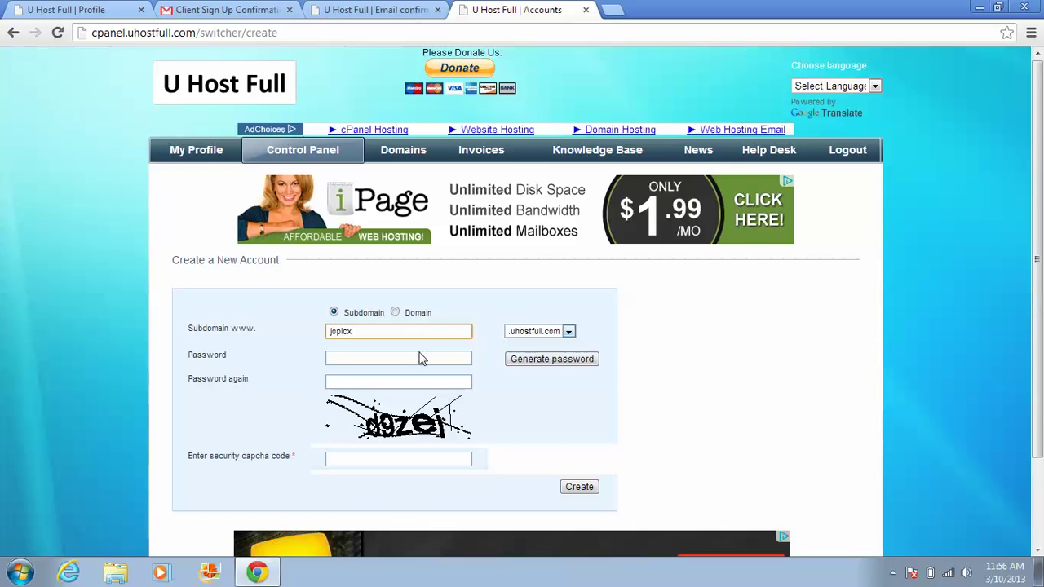
left_click(392, 357)
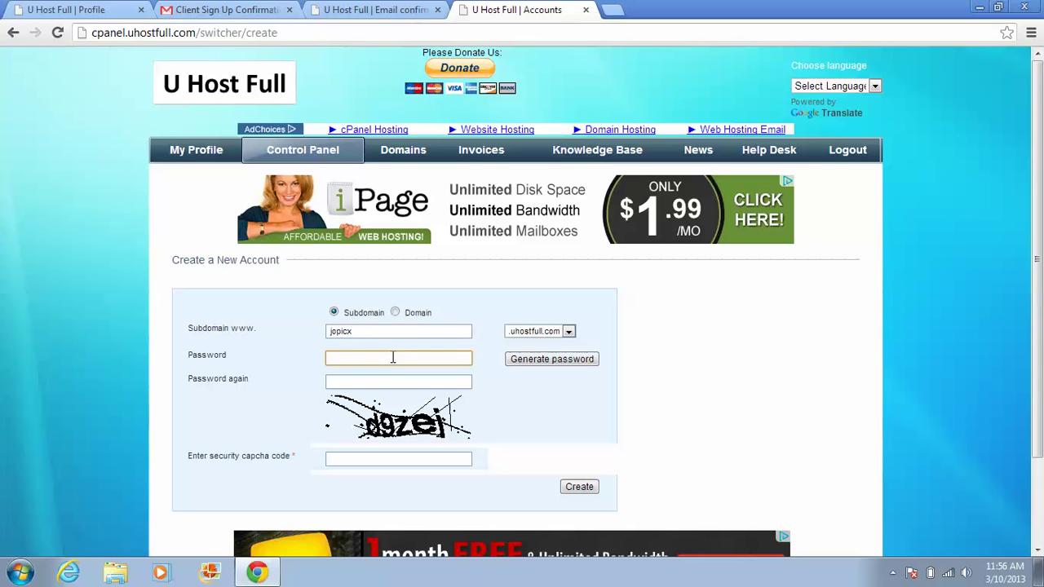
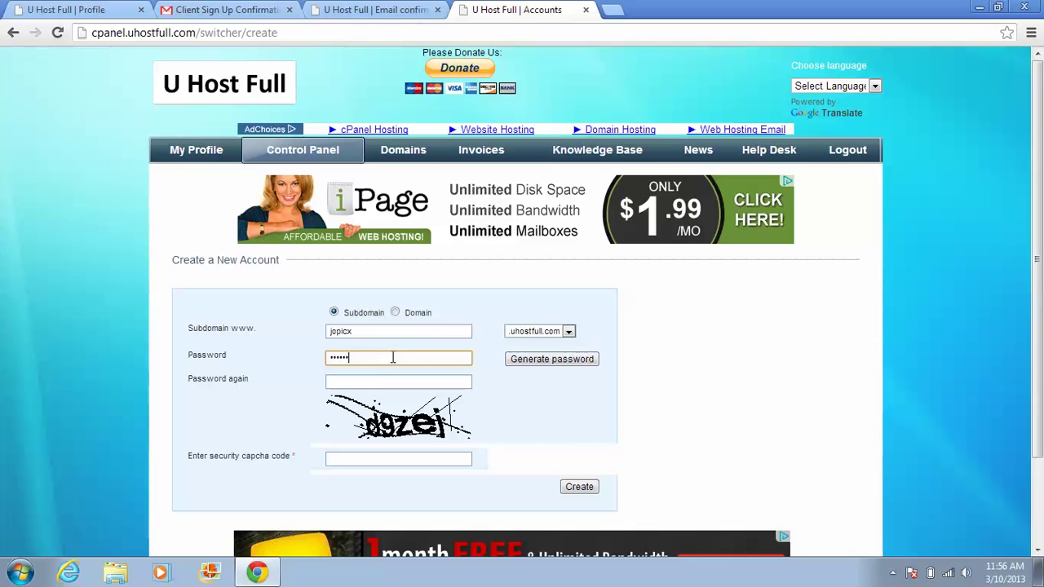
left_click(379, 380)
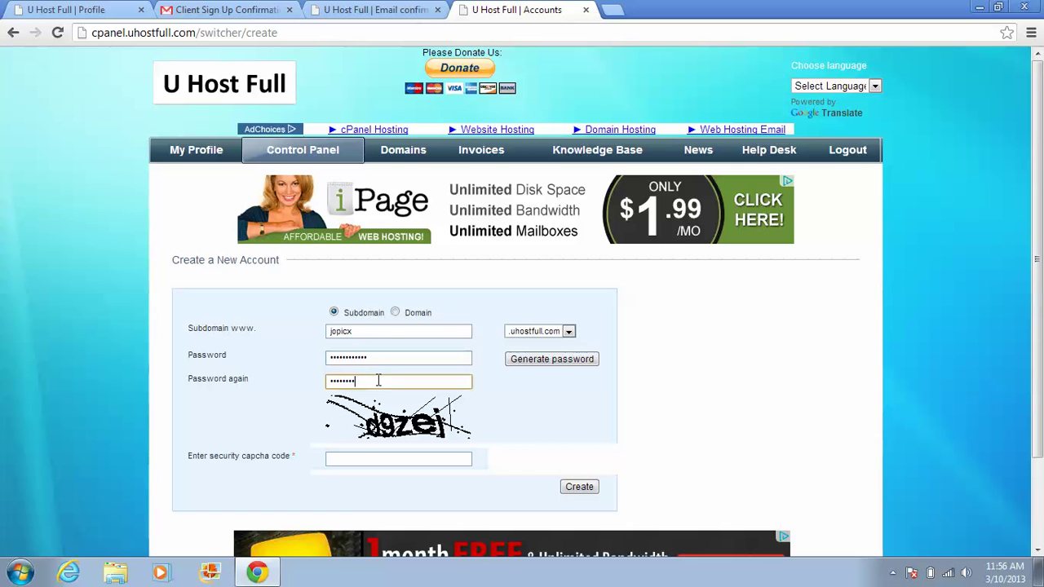
Create the jopicx.uhostfull.com account, dismiss the created popup and reload the Accounts page.
left_click(589, 429)
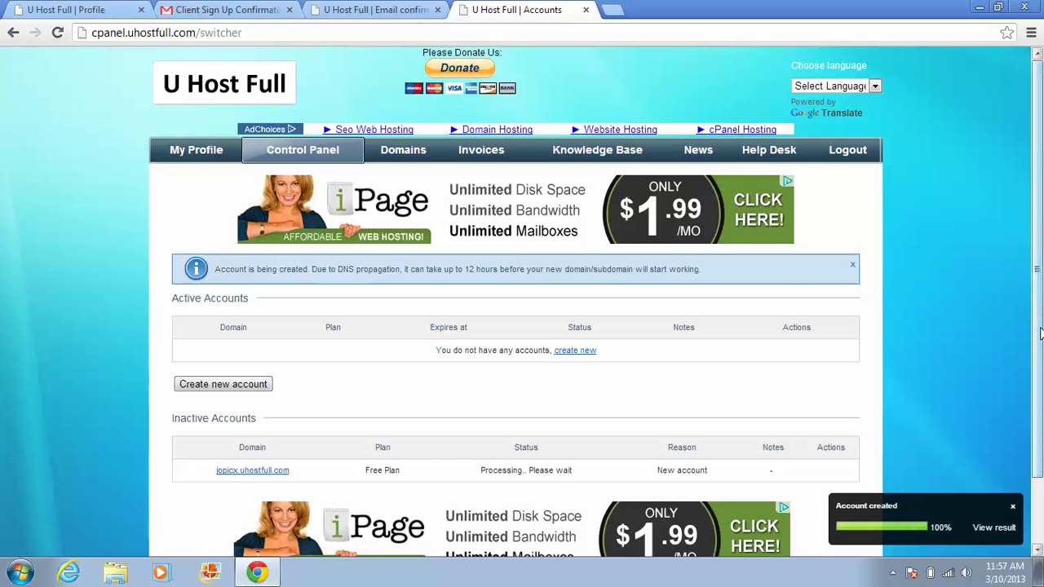
scroll(1038, 336, "down", 2)
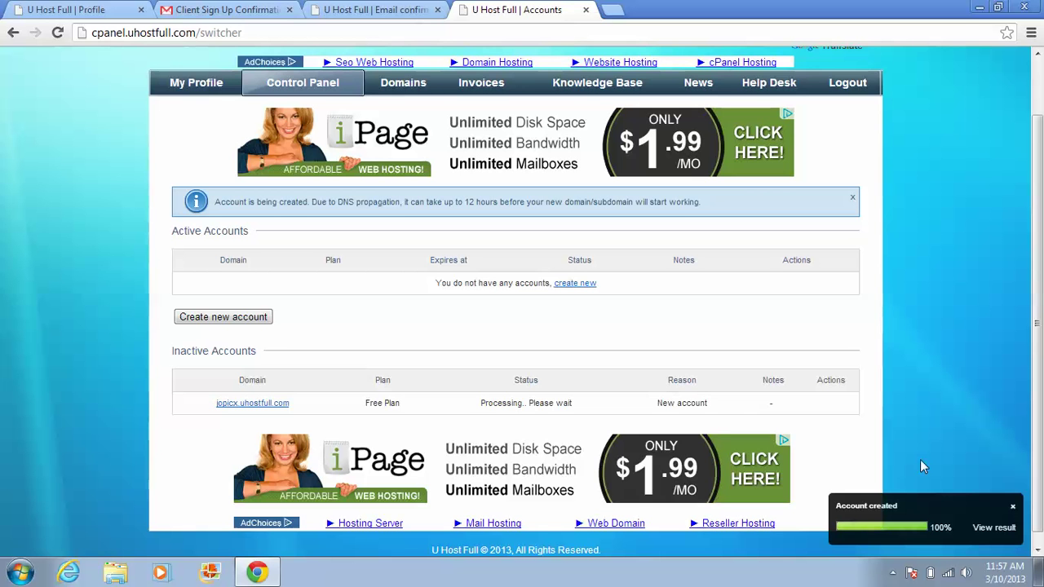
left_click(1014, 508)
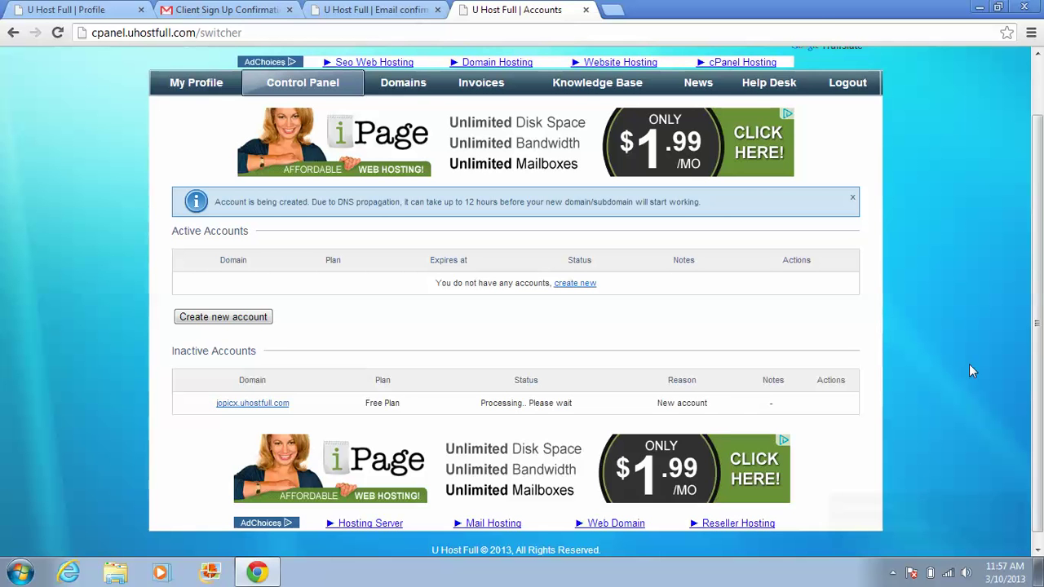
left_click(820, 36)
key("Return")
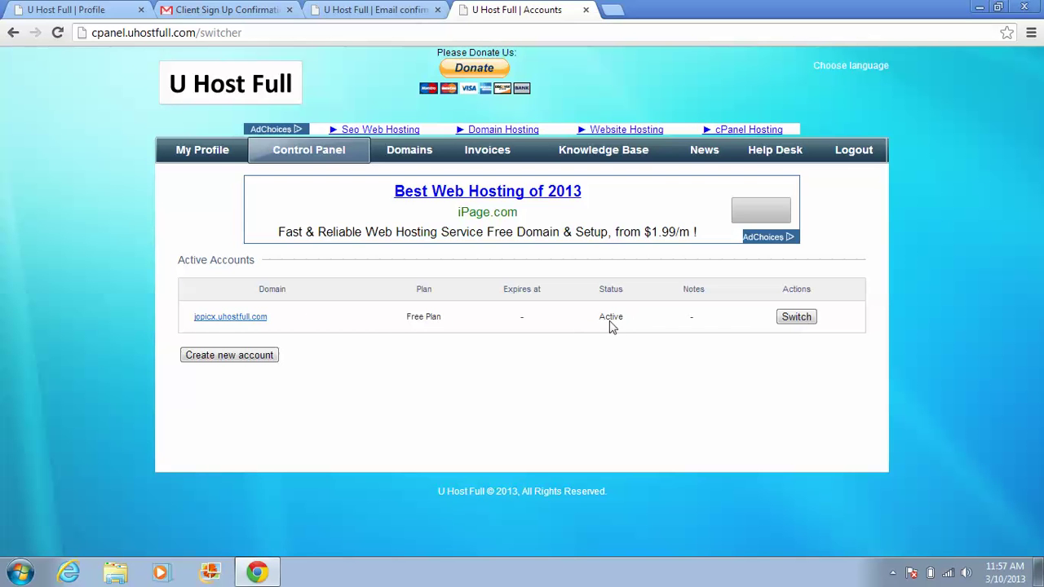
Switch to the jopicx.uhostfull.com account's control panel from Active Accounts.
left_click(796, 317)
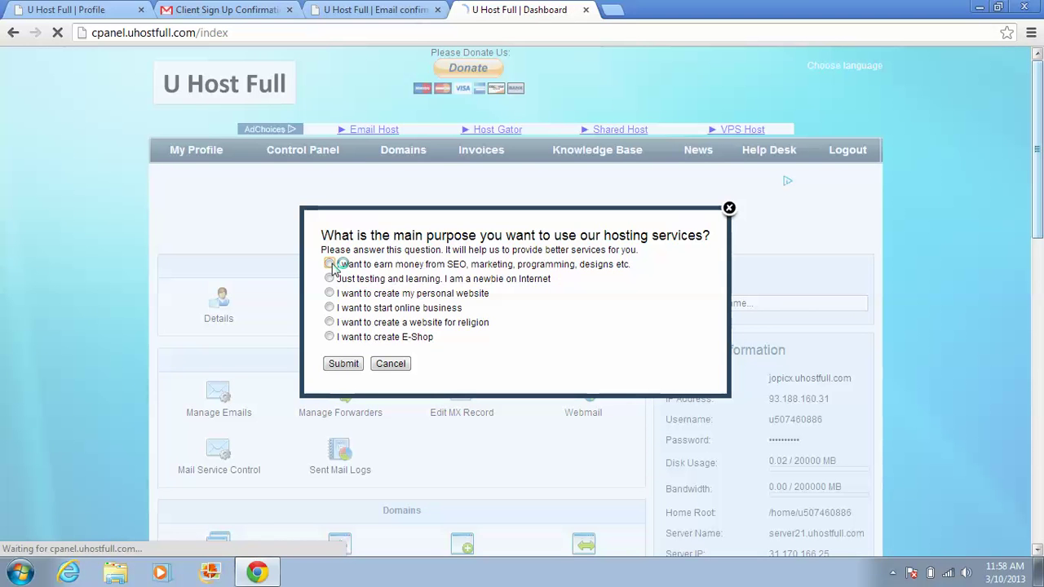
Answer the hosting-purpose survey with 'I want to start online business' and submit it.
left_click(329, 264)
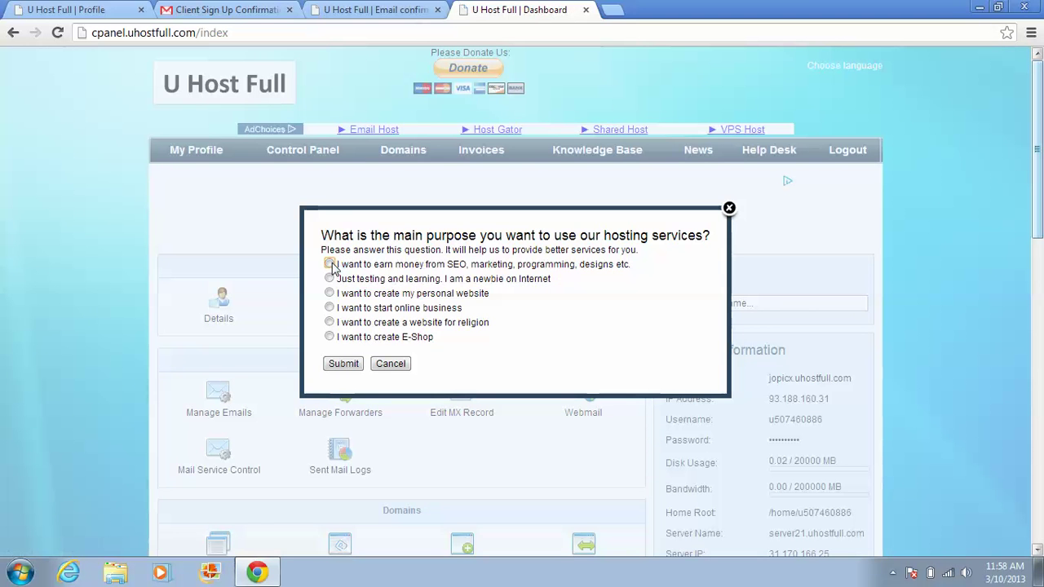
left_click(329, 307)
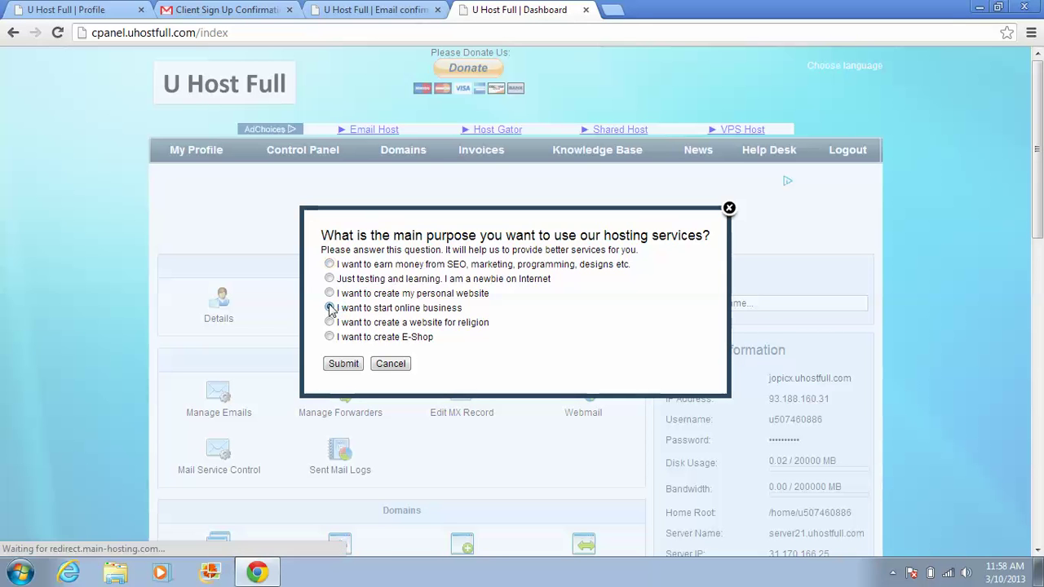
left_click(343, 364)
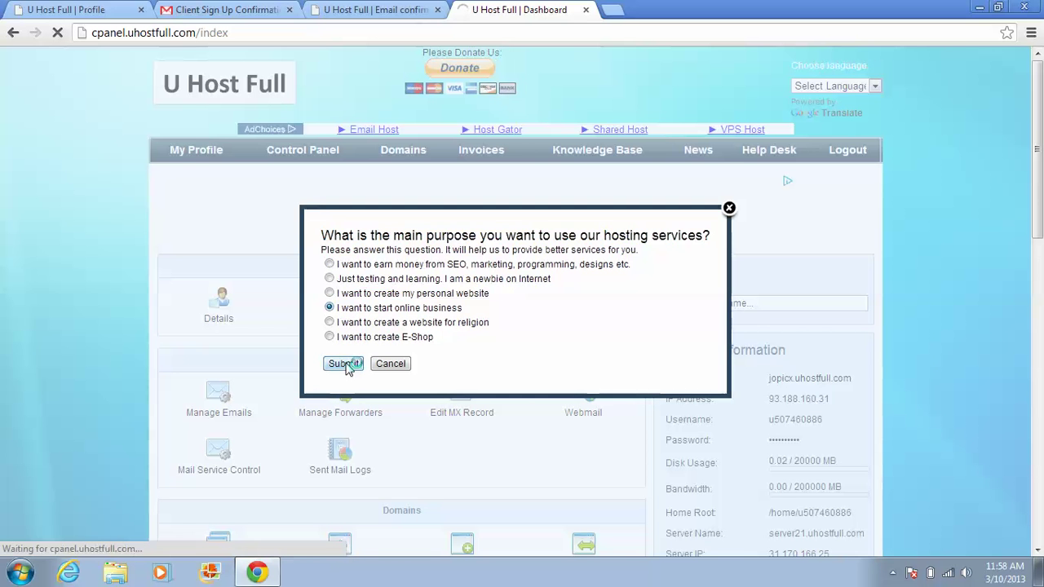